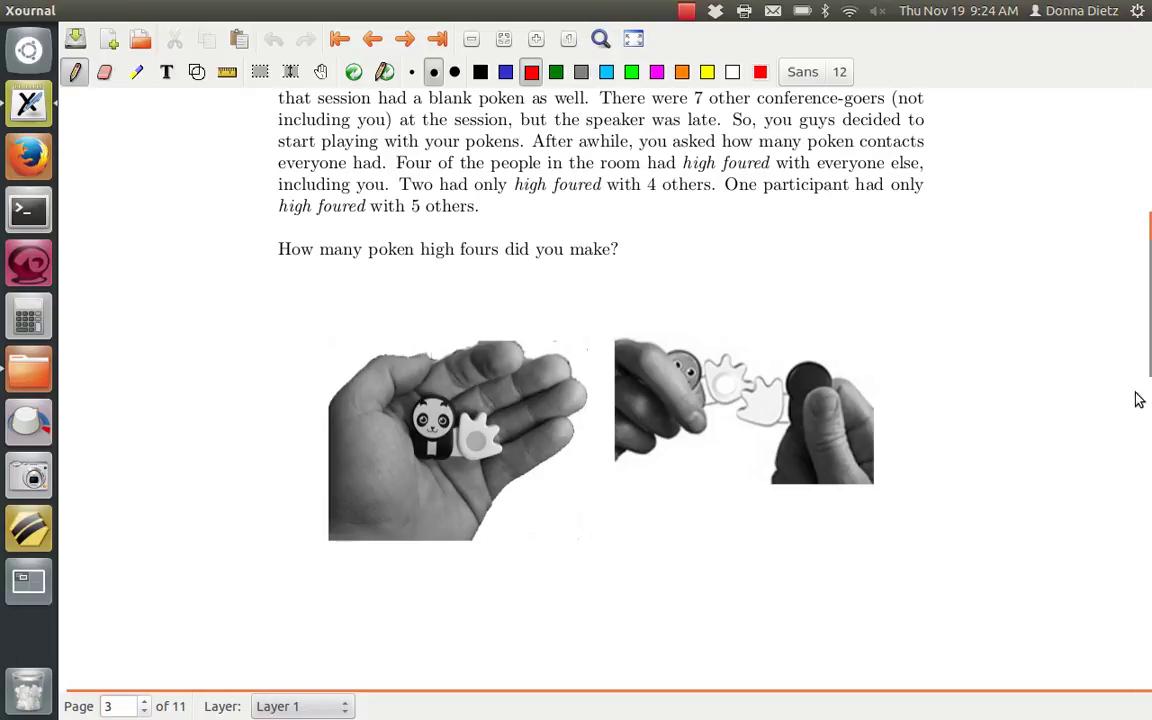
# Place the first four red dots of the ring below the photos
pyautogui.scroll(3, 1140, 395)
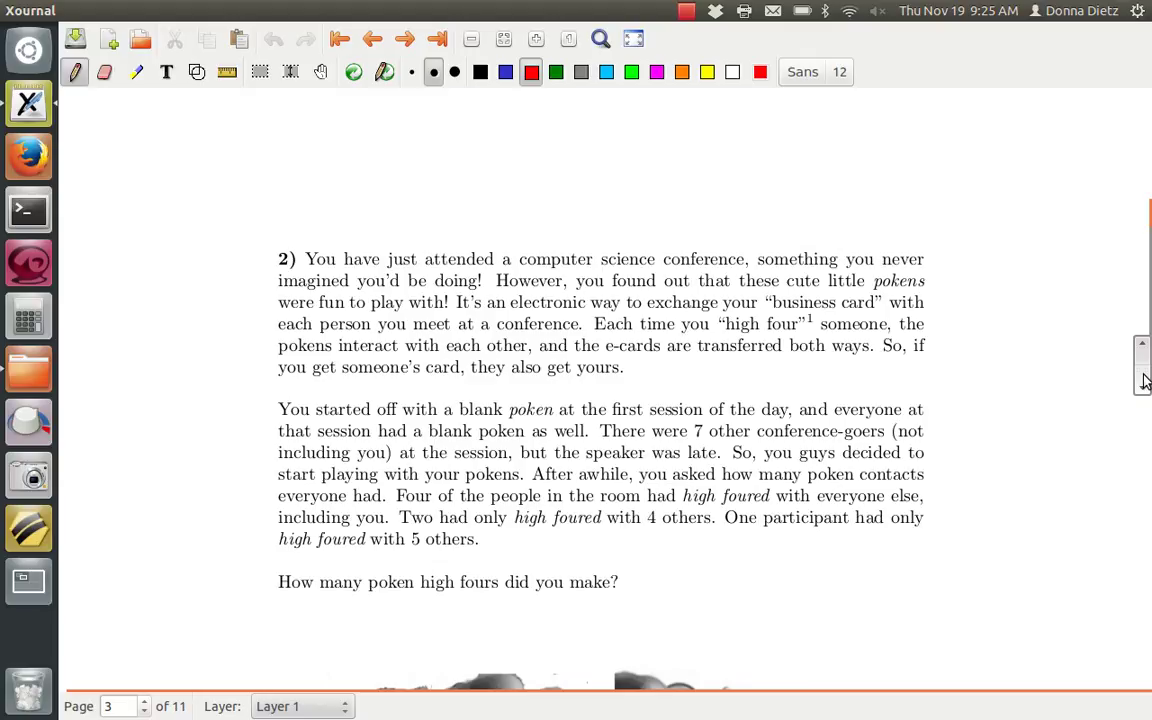
pyautogui.moveTo(1145, 381); pyautogui.dragTo(1110, 378)
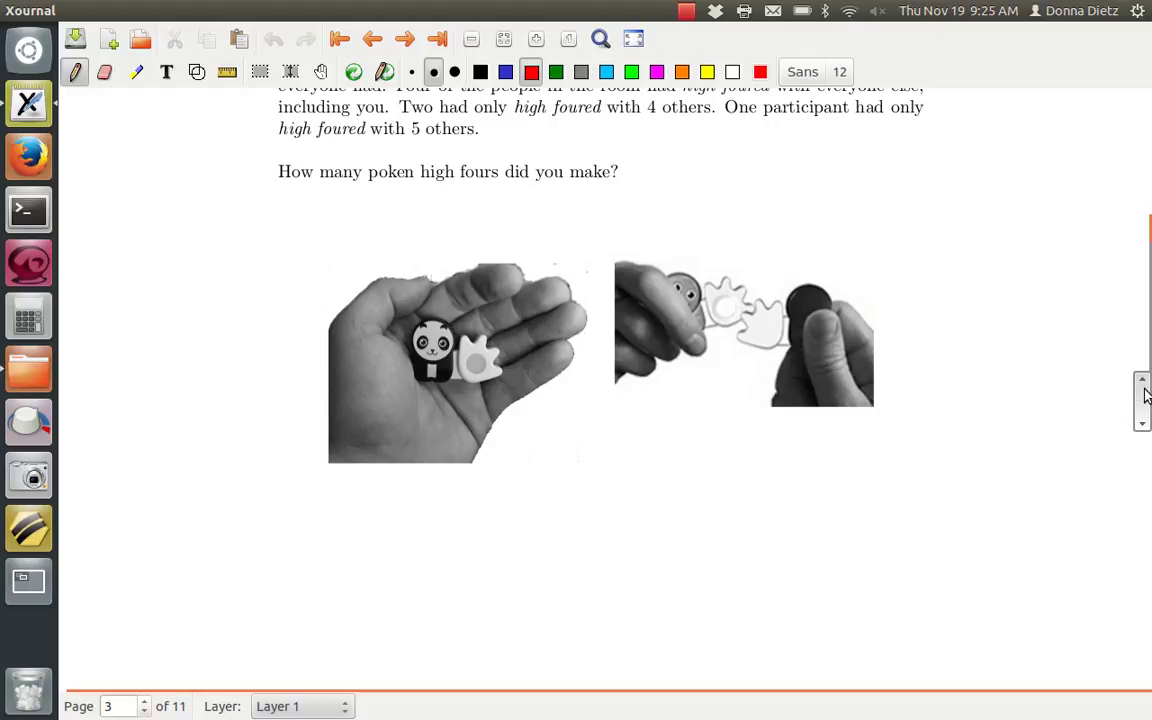
pyautogui.scroll(5, 1142, 400)
pyautogui.scroll(-2, 1147, 400)
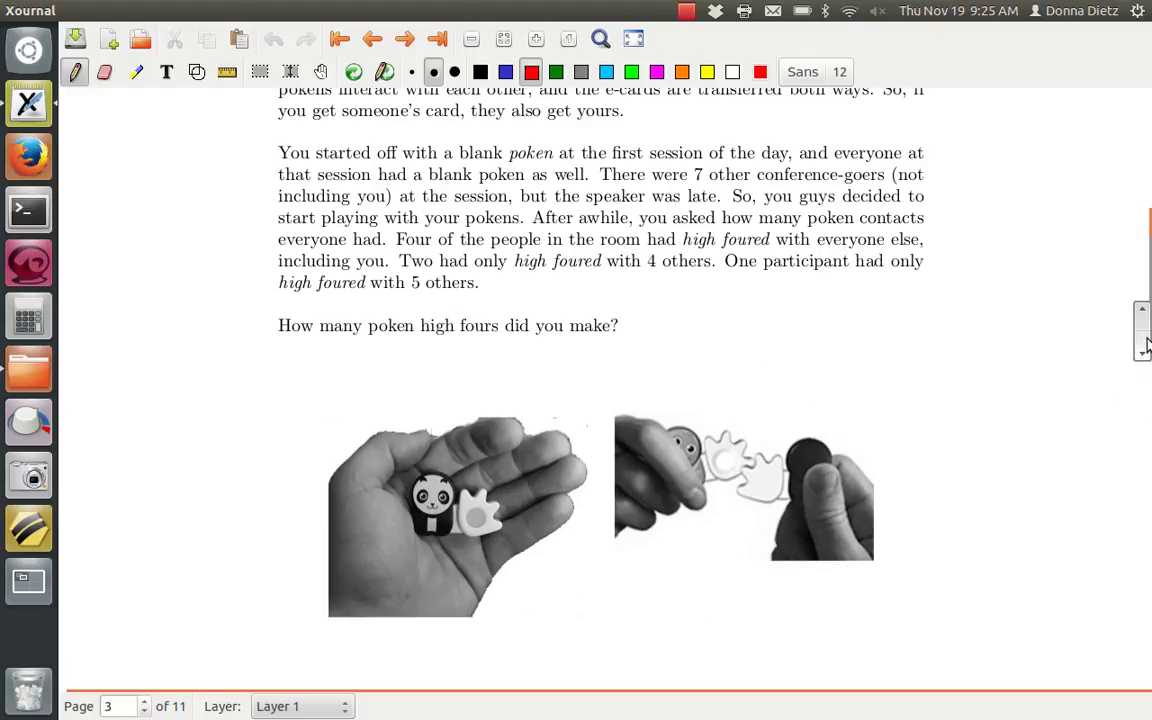
pyautogui.scroll(2, 1145, 343)
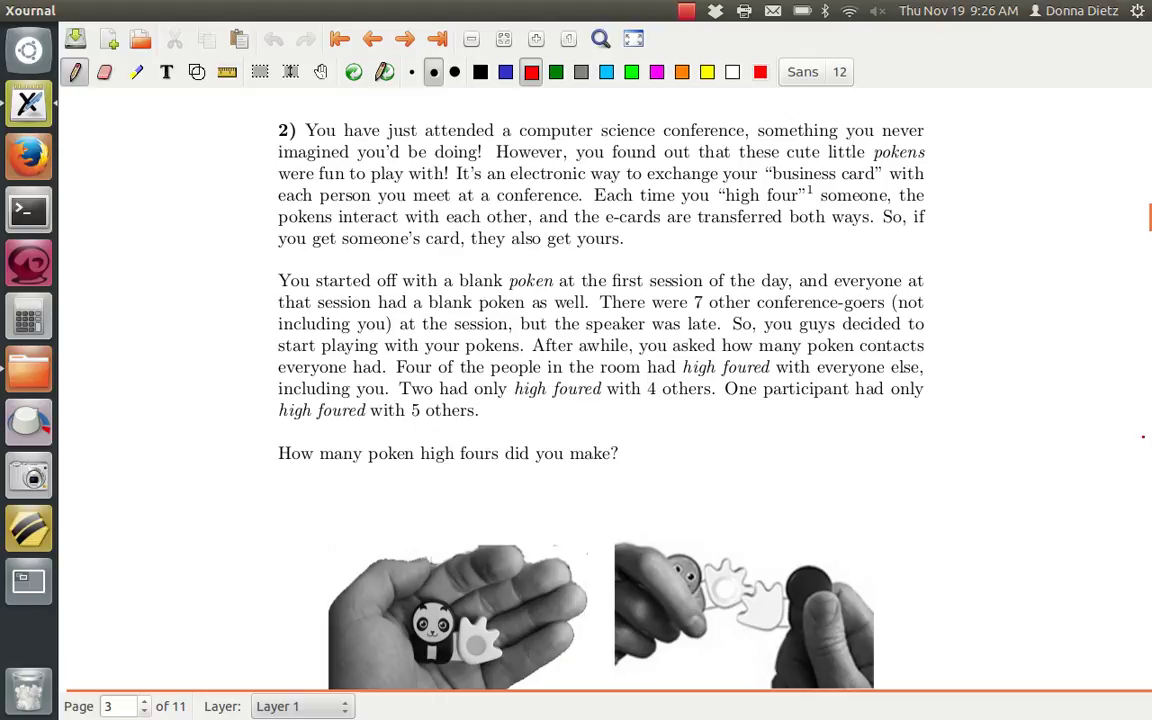
pyautogui.scroll(-3, 1146, 482)
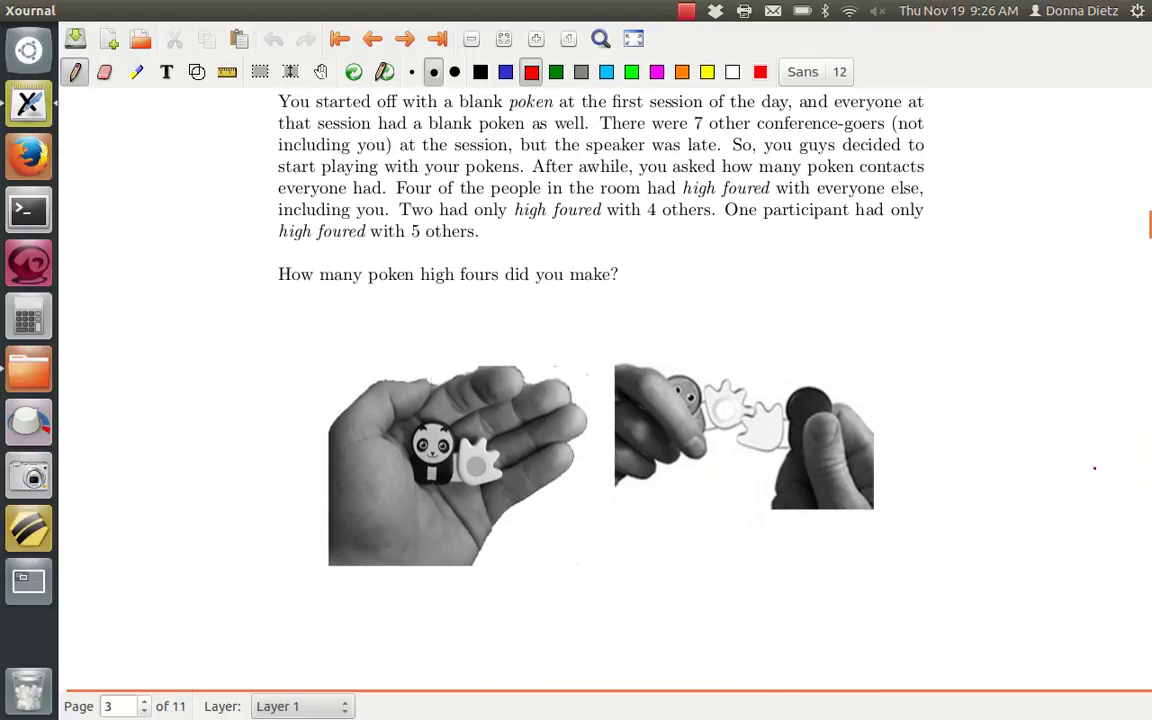
pyautogui.moveTo(510, 615); pyautogui.dragTo(510, 612)
pyautogui.moveTo(563, 537); pyautogui.dragTo(562, 538)
pyautogui.moveTo(656, 531); pyautogui.dragTo(657, 532)
pyautogui.moveTo(718, 578); pyautogui.dragTo(718, 577)
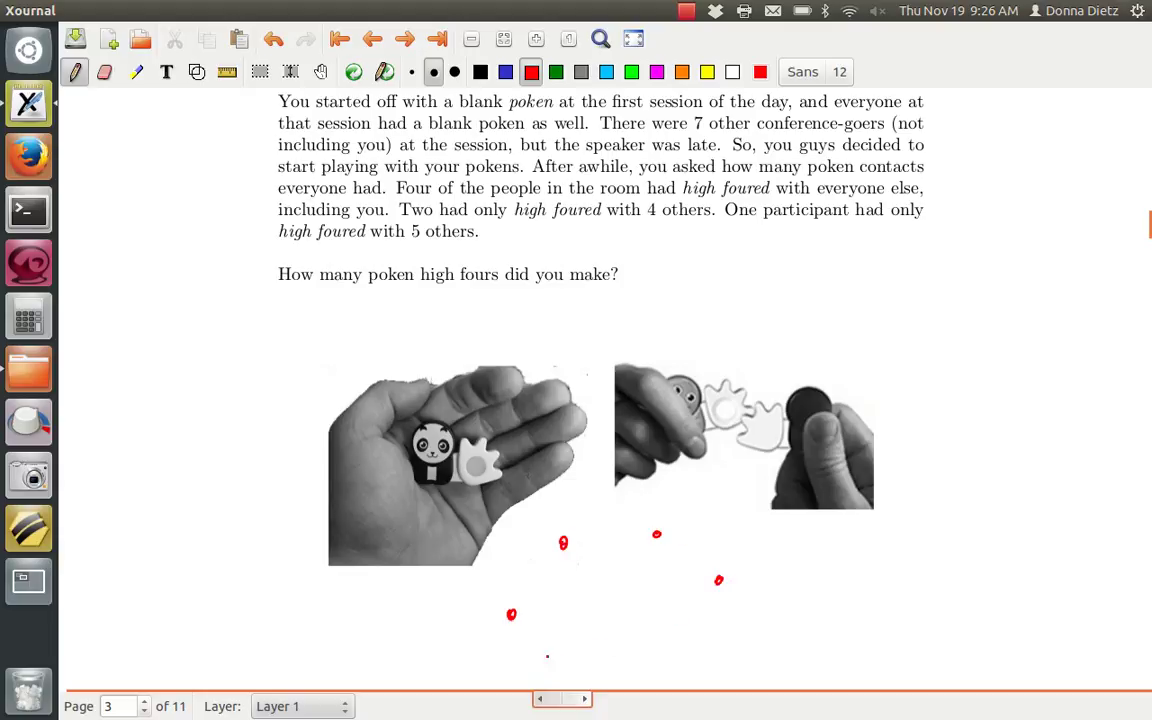
# Complete the eight-dot red ring and write 'you' beside the last dot
pyautogui.moveTo(530, 661); pyautogui.dragTo(529, 662)
pyautogui.moveTo(613, 667); pyautogui.dragTo(615, 673)
pyautogui.moveTo(688, 662); pyautogui.dragTo(689, 663)
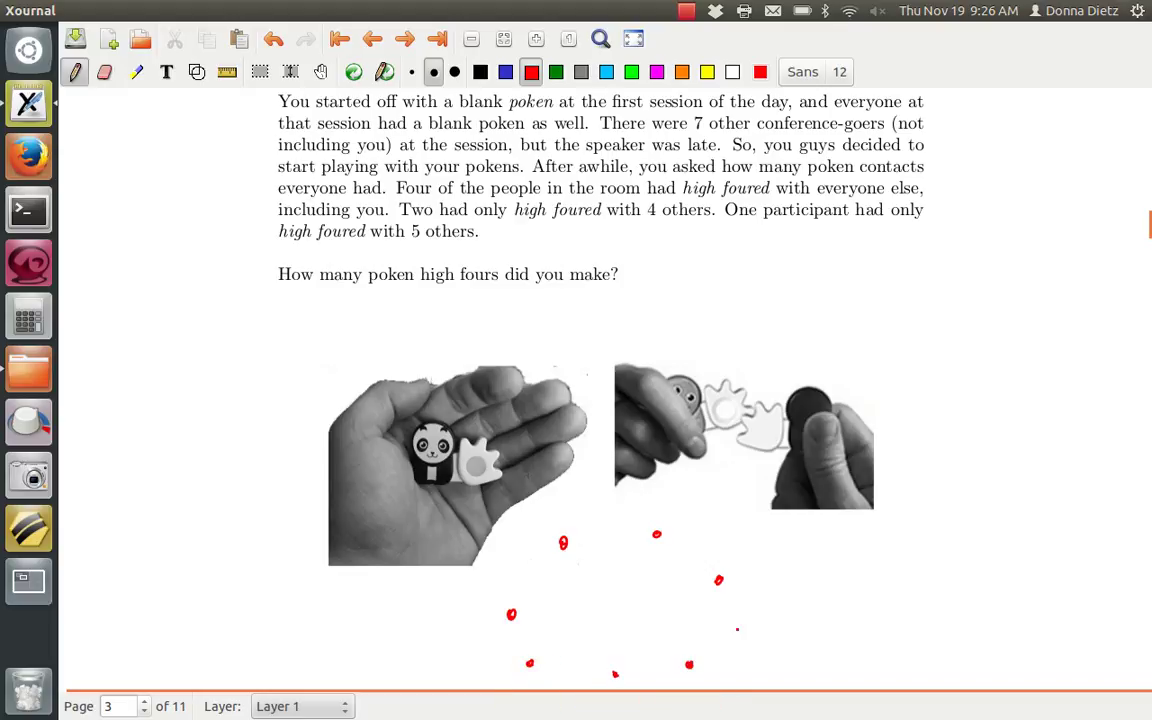
pyautogui.moveTo(722, 624)
pyautogui.mouseDown()
pyautogui.moveTo(749, 642)
pyautogui.moveTo(769, 623)
pyautogui.moveTo(792, 631)
pyautogui.mouseUp()
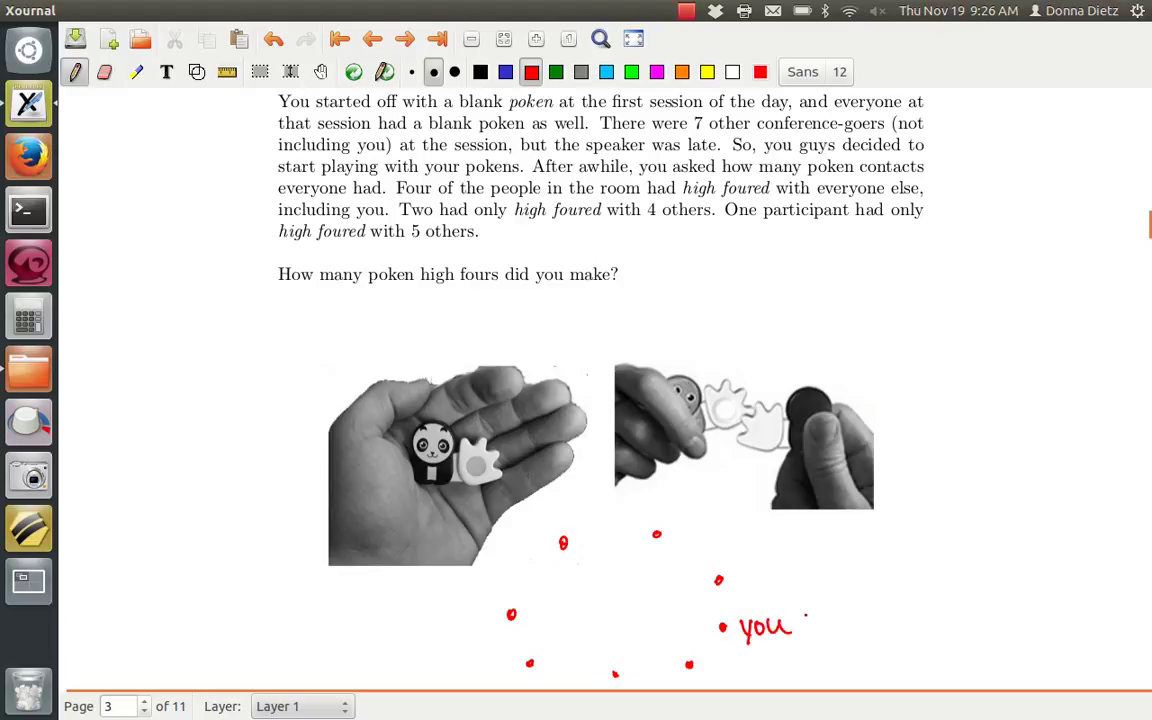
pyautogui.moveTo(1145, 400)
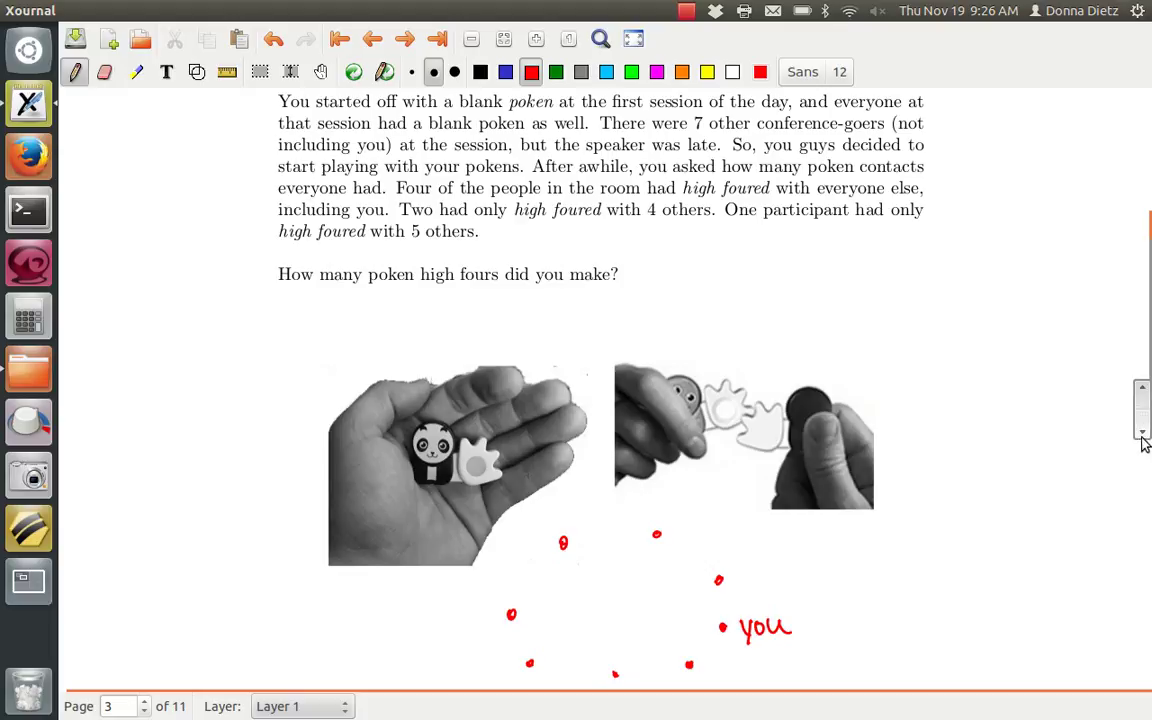
# Write 7 beside four of the red dots
pyautogui.click(1145, 432)
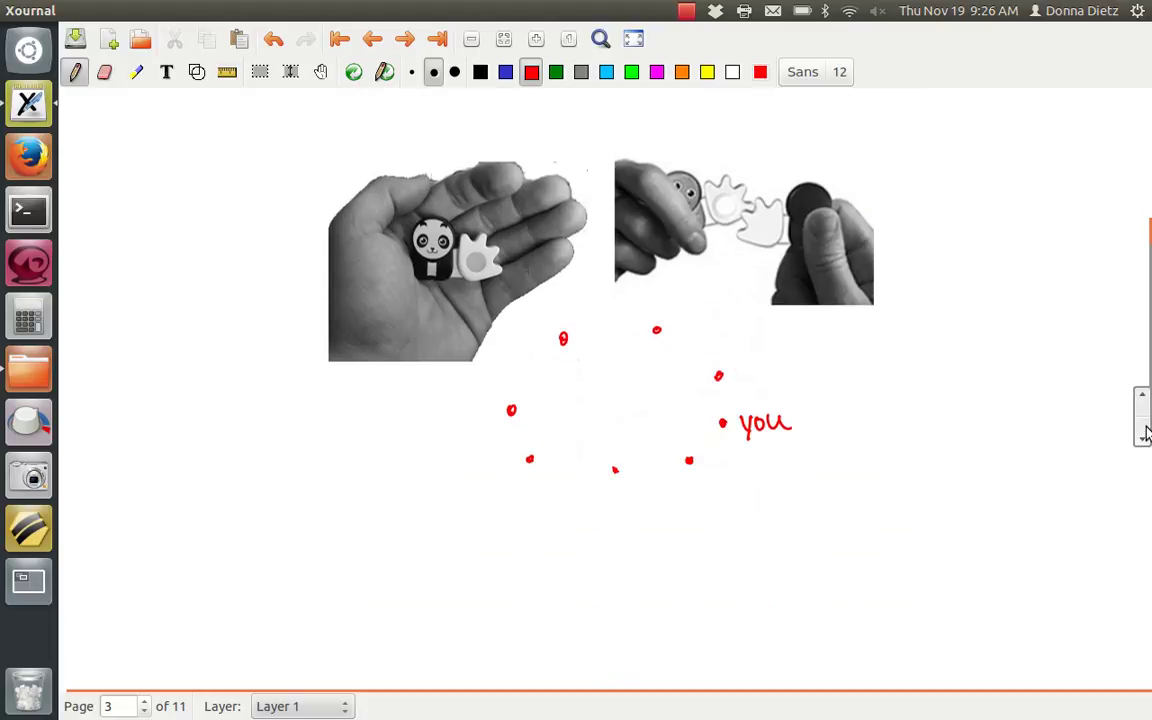
pyautogui.scroll(1, 1145, 432)
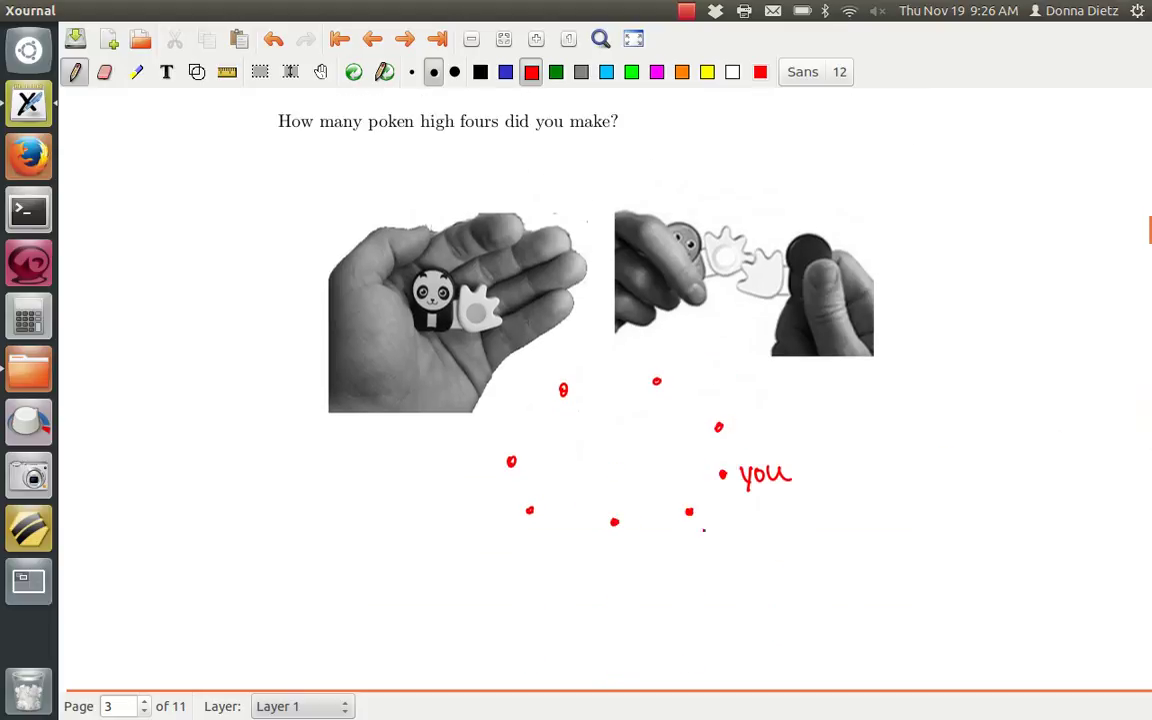
pyautogui.moveTo(687, 530); pyautogui.dragTo(692, 546)
pyautogui.moveTo(615, 537); pyautogui.dragTo(620, 556)
pyautogui.moveTo(504, 516); pyautogui.dragTo(508, 532)
pyautogui.moveTo(482, 460); pyautogui.dragTo(487, 475)
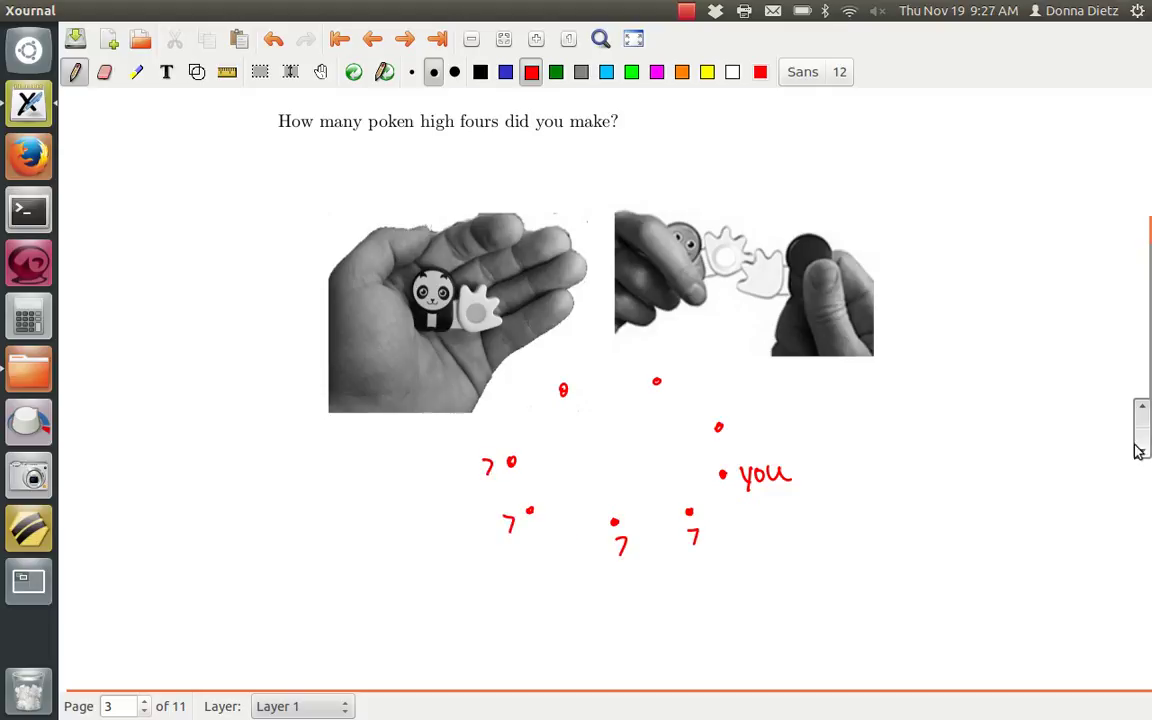
# Write 4 beside the two top dots and 5 beside another dot
pyautogui.scroll(5, 1140, 450)
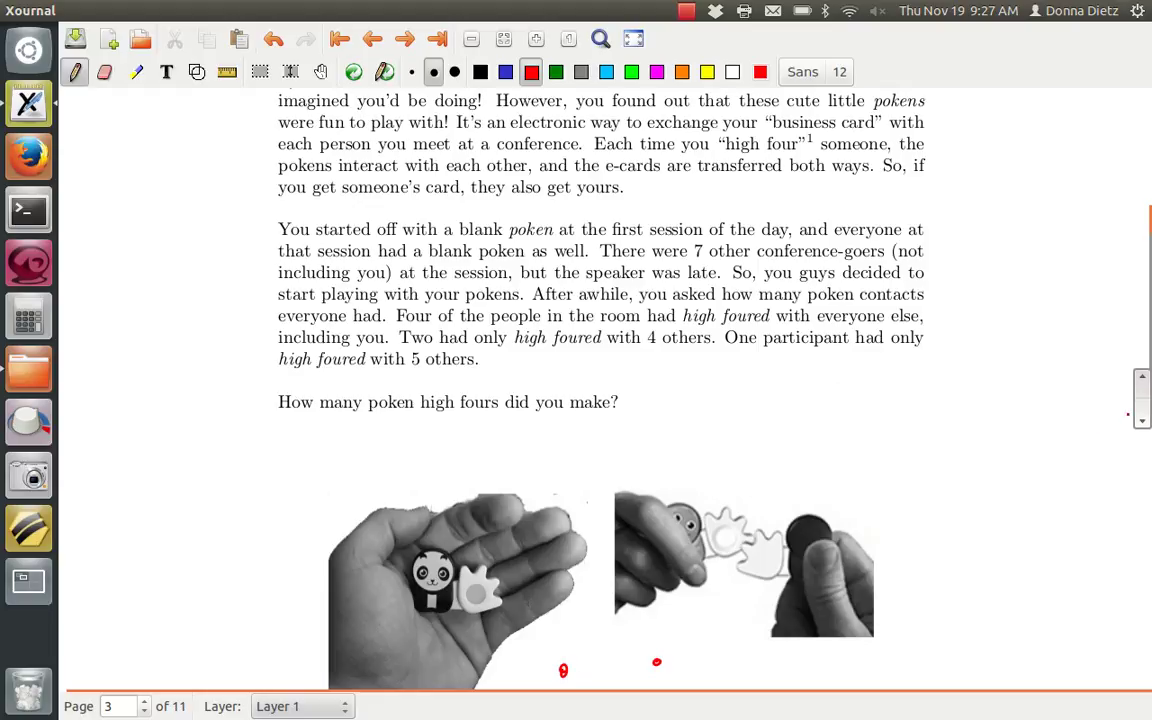
pyautogui.scroll(-5, 1128, 414)
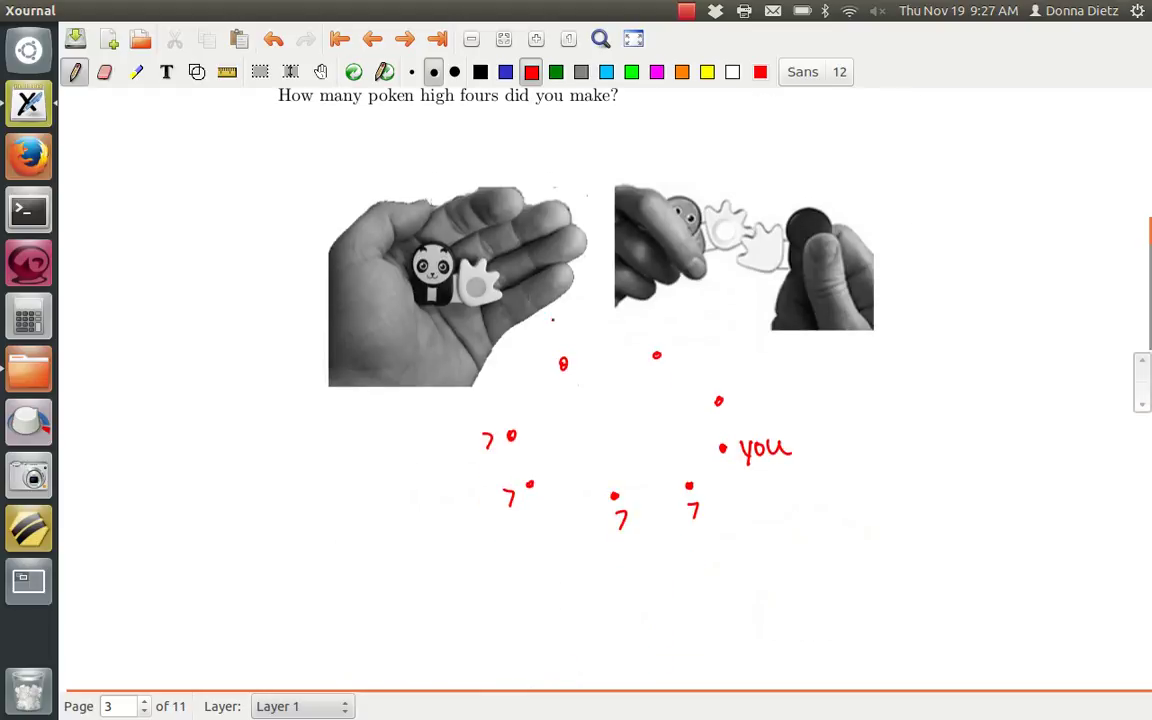
pyautogui.moveTo(553, 316)
pyautogui.mouseDown()
pyautogui.moveTo(549, 334)
pyautogui.moveTo(564, 337)
pyautogui.mouseUp()
pyautogui.moveTo(559, 320); pyautogui.dragTo(559, 347)
pyautogui.moveTo(638, 316)
pyautogui.mouseDown()
pyautogui.moveTo(634, 334)
pyautogui.moveTo(650, 336)
pyautogui.mouseUp()
pyautogui.moveTo(645, 319); pyautogui.dragTo(645, 347)
pyautogui.scroll(8, 1142, 414)
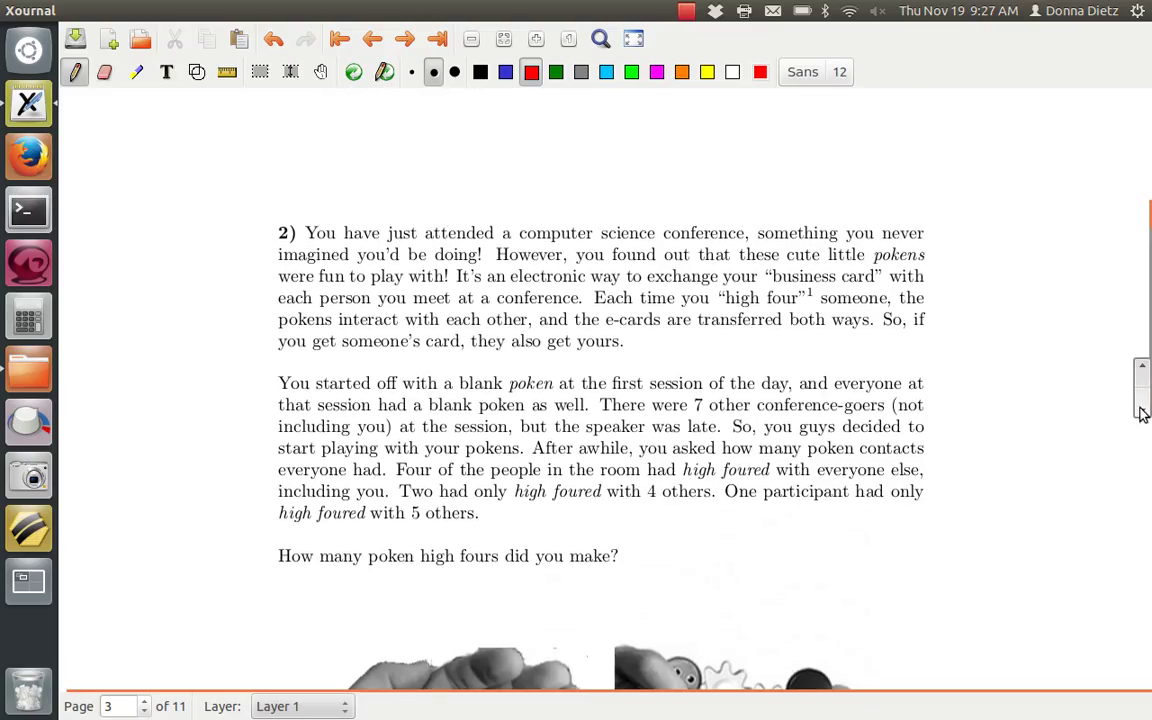
pyautogui.scroll(-6, 1142, 414)
pyautogui.scroll(-3, 1142, 404)
pyautogui.moveTo(746, 345); pyautogui.dragTo(730, 372)
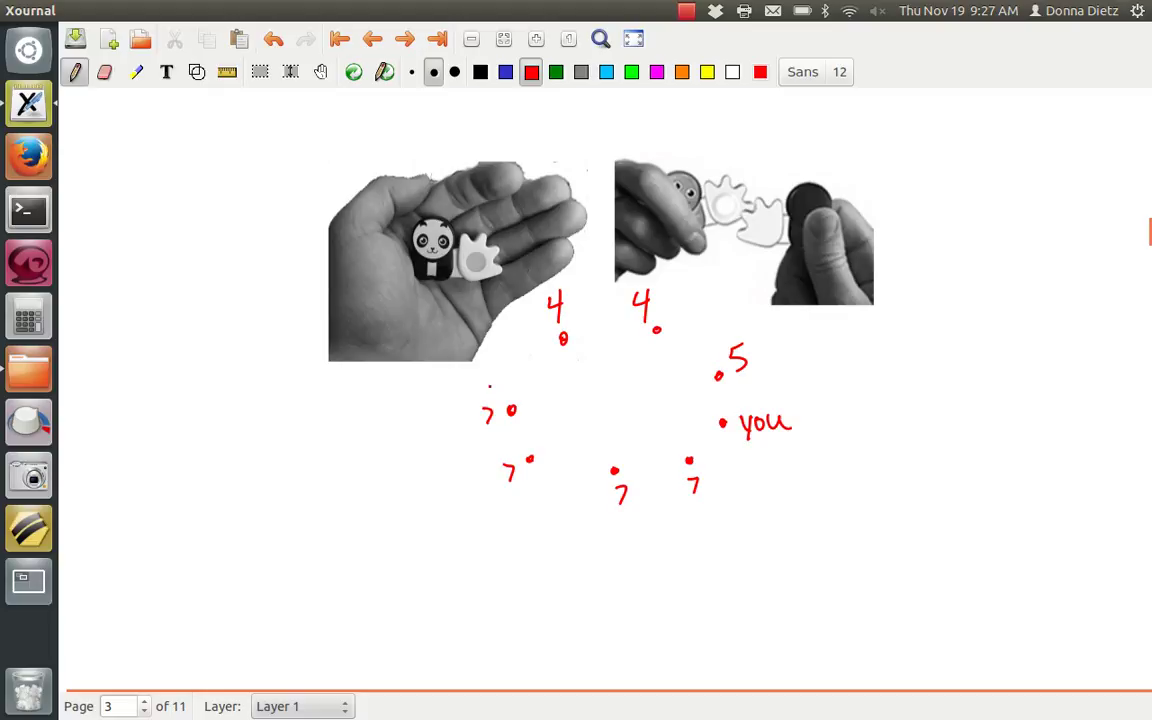
# Draw a green loop around the four degree-7 dots
pyautogui.click(556, 72)
pyautogui.moveTo(473, 385)
pyautogui.mouseDown()
pyautogui.moveTo(515, 381)
pyautogui.moveTo(540, 437)
pyautogui.moveTo(590, 464)
pyautogui.moveTo(686, 460)
pyautogui.moveTo(697, 446)
pyautogui.moveTo(728, 474)
pyautogui.mouseUp()
pyautogui.moveTo(467, 386)
pyautogui.mouseDown()
pyautogui.moveTo(471, 472)
pyautogui.moveTo(579, 522)
pyautogui.moveTo(722, 497)
pyautogui.moveTo(730, 477)
pyautogui.mouseUp()
# Draw green edges labelled 4 from the two 4-dots, fixing mistaken marks
pyautogui.moveTo(562, 340); pyautogui.dragTo(568, 366)
pyautogui.moveTo(656, 332)
pyautogui.mouseDown()
pyautogui.moveTo(656, 357)
pyautogui.moveTo(720, 380)
pyautogui.mouseUp()
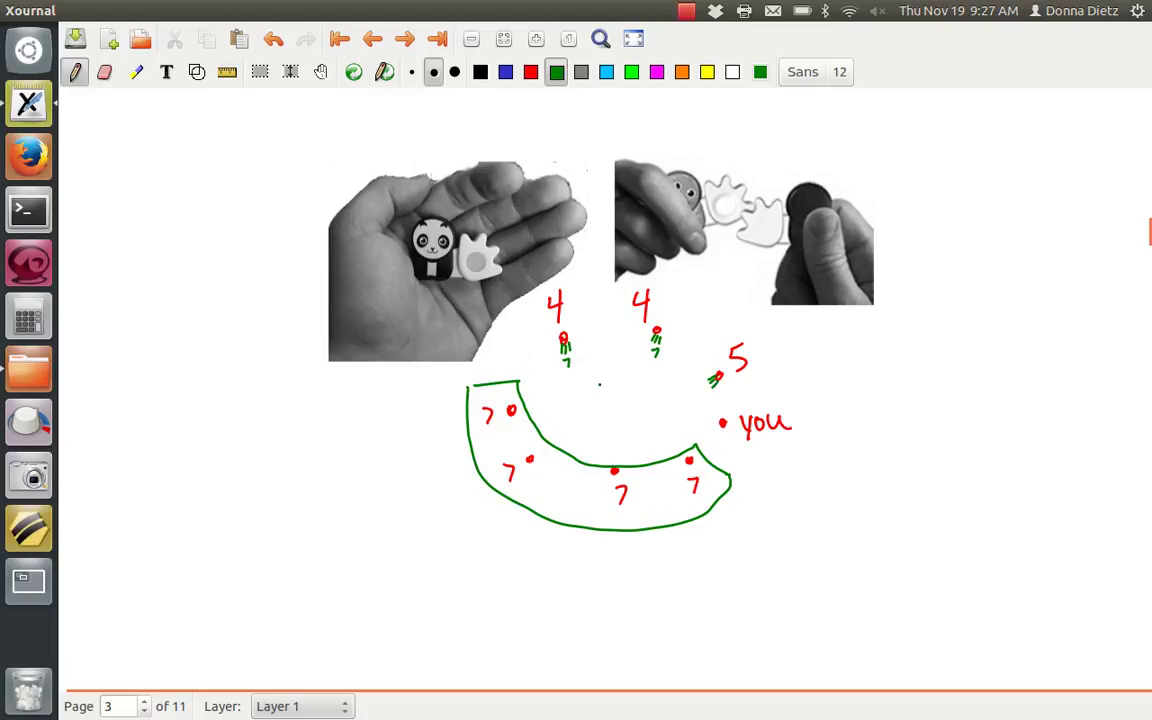
pyautogui.moveTo(564, 366); pyautogui.dragTo(568, 358)
pyautogui.moveTo(654, 354); pyautogui.dragTo(657, 353)
pyautogui.moveTo(567, 354); pyautogui.dragTo(572, 368)
pyautogui.moveTo(651, 346); pyautogui.dragTo(658, 352)
pyautogui.moveTo(656, 346); pyautogui.dragTo(707, 389)
# Add green edges labelled 4 from the 5 dot and from 'you' to the group
pyautogui.moveTo(704, 381); pyautogui.dragTo(704, 396)
pyautogui.moveTo(564, 337); pyautogui.dragTo(579, 347)
pyautogui.moveTo(708, 418); pyautogui.dragTo(720, 424)
pyautogui.moveTo(708, 430)
pyautogui.mouseDown()
pyautogui.moveTo(720, 425)
pyautogui.moveTo(706, 423)
pyautogui.mouseUp()
pyautogui.moveTo(703, 416); pyautogui.dragTo(703, 427)
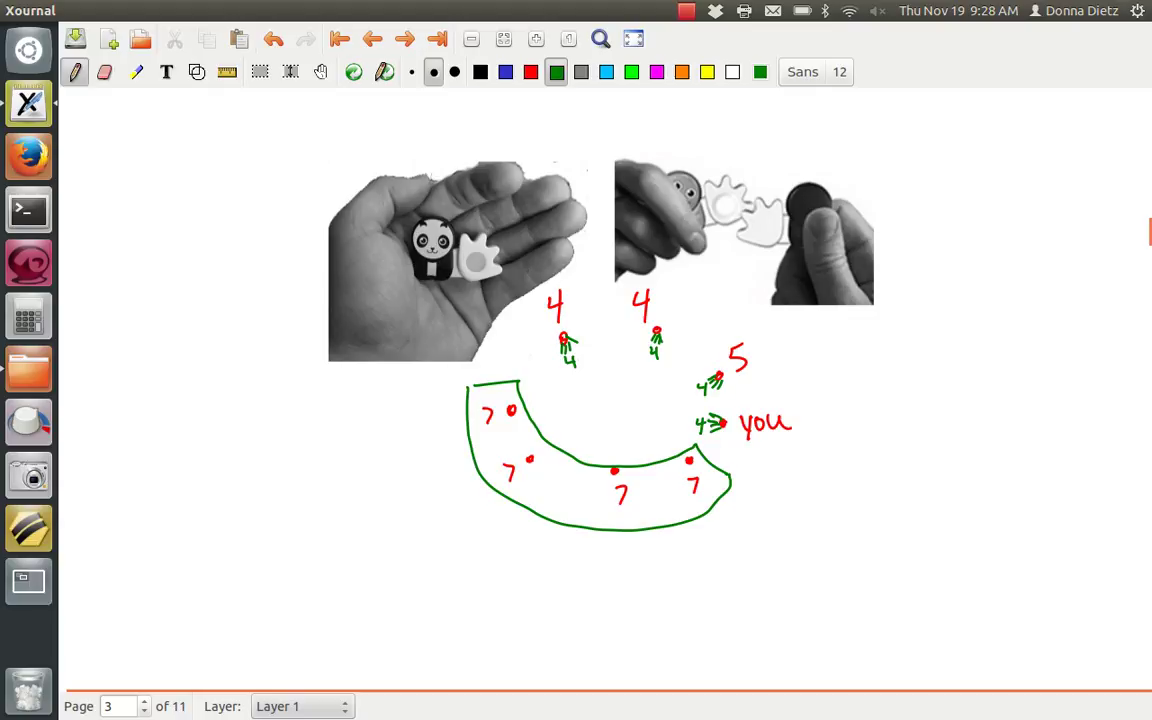
# Loop the two 4-dots, link the 5 to 'you', and write 'you have degree 5'
pyautogui.moveTo(538, 288)
pyautogui.mouseDown()
pyautogui.moveTo(681, 290)
pyautogui.moveTo(688, 340)
pyautogui.moveTo(557, 386)
pyautogui.moveTo(538, 288)
pyautogui.mouseUp()
pyautogui.moveTo(719, 376)
pyautogui.mouseDown()
pyautogui.moveTo(731, 388)
pyautogui.moveTo(724, 424)
pyautogui.mouseUp()
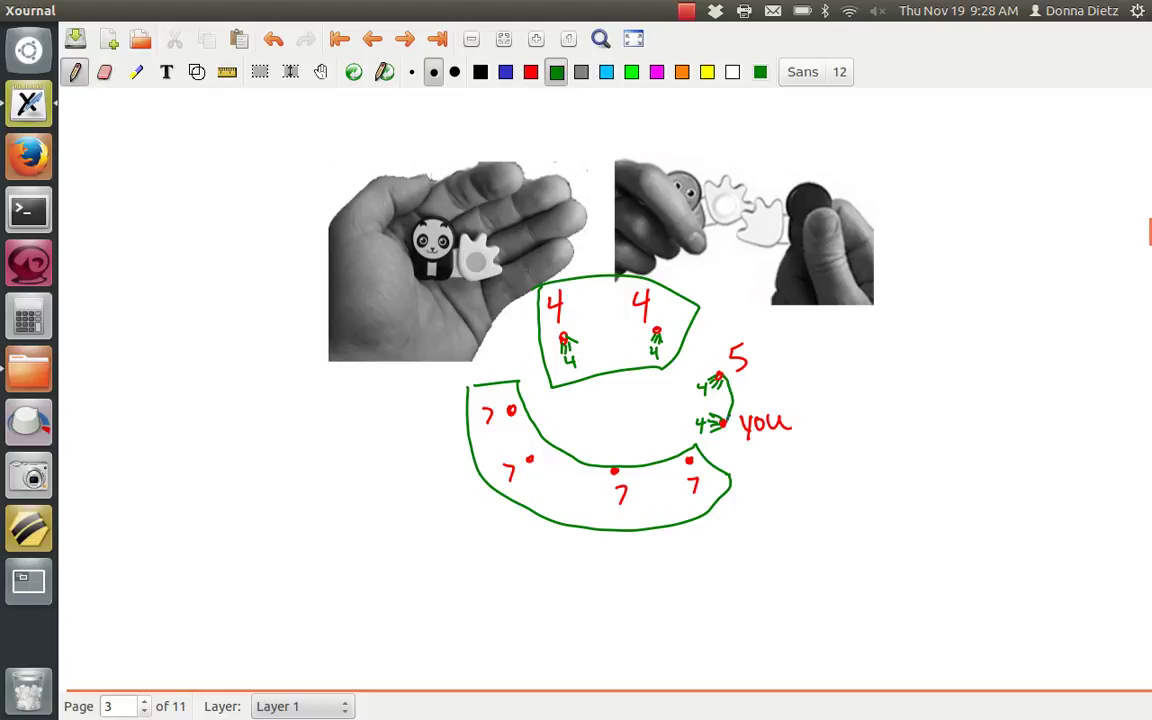
pyautogui.moveTo(828, 338)
pyautogui.mouseDown()
pyautogui.moveTo(832, 370)
pyautogui.moveTo(853, 344)
pyautogui.moveTo(868, 352)
pyautogui.mouseUp()
pyautogui.moveTo(880, 334); pyautogui.dragTo(890, 351)
pyautogui.moveTo(902, 338); pyautogui.dragTo(919, 348)
pyautogui.moveTo(920, 338); pyautogui.dragTo(943, 344)
pyautogui.moveTo(949, 338)
pyautogui.mouseDown()
pyautogui.moveTo(963, 318)
pyautogui.moveTo(994, 358)
pyautogui.moveTo(1010, 335)
pyautogui.mouseUp()
pyautogui.moveTo(1012, 342); pyautogui.dragTo(1039, 338)
pyautogui.moveTo(1048, 322)
pyautogui.mouseDown()
pyautogui.moveTo(1062, 322)
pyautogui.moveTo(1042, 346)
pyautogui.mouseUp()
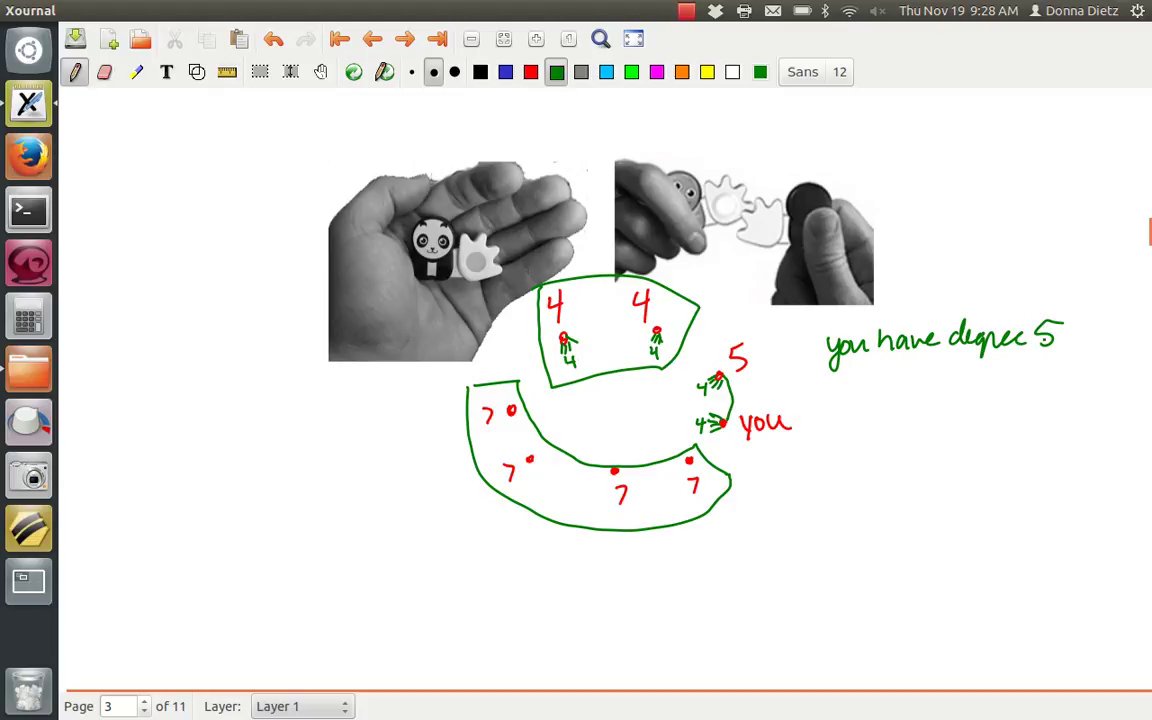
# Start numbered step 1 at the left, writing that people connected fully can't
pyautogui.moveTo(97, 399); pyautogui.dragTo(96, 441)
pyautogui.moveTo(101, 397)
pyautogui.mouseDown()
pyautogui.moveTo(112, 422)
pyautogui.moveTo(93, 446)
pyautogui.mouseUp()
pyautogui.moveTo(132, 406)
pyautogui.mouseDown()
pyautogui.moveTo(131, 440)
pyautogui.moveTo(134, 425)
pyautogui.moveTo(165, 425)
pyautogui.mouseUp()
pyautogui.moveTo(170, 413); pyautogui.dragTo(322, 420)
pyautogui.moveTo(323, 412); pyautogui.dragTo(340, 418)
pyautogui.moveTo(358, 394); pyautogui.dragTo(360, 421)
pyautogui.moveTo(348, 404)
pyautogui.mouseDown()
pyautogui.moveTo(368, 400)
pyautogui.moveTo(384, 415)
pyautogui.mouseUp()
pyautogui.moveTo(398, 393); pyautogui.dragTo(399, 418)
pyautogui.moveTo(150, 446)
pyautogui.mouseDown()
pyautogui.moveTo(143, 470)
pyautogui.moveTo(170, 455)
pyautogui.moveTo(172, 466)
pyautogui.mouseUp()
pyautogui.moveTo(180, 438)
pyautogui.mouseDown()
pyautogui.moveTo(180, 468)
pyautogui.moveTo(192, 468)
pyautogui.mouseUp()
pyautogui.moveTo(200, 452); pyautogui.dragTo(206, 488)
pyautogui.moveTo(248, 452)
pyautogui.mouseDown()
pyautogui.moveTo(240, 464)
pyautogui.moveTo(284, 464)
pyautogui.mouseUp()
pyautogui.moveTo(290, 426); pyautogui.dragTo(300, 464)
pyautogui.moveTo(290, 452); pyautogui.dragTo(315, 452)
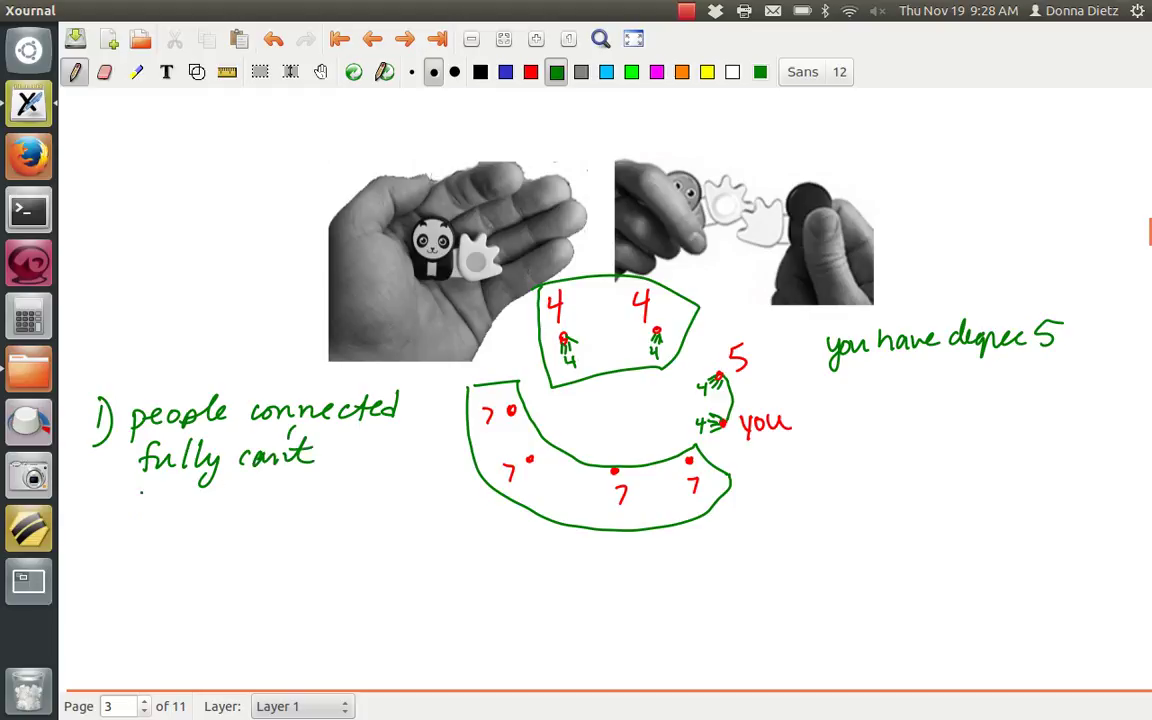
# Finish step 1 with 'participate more (degree 7)'
pyautogui.moveTo(140, 488)
pyautogui.mouseDown()
pyautogui.moveTo(137, 512)
pyautogui.moveTo(166, 504)
pyautogui.mouseUp()
pyautogui.moveTo(168, 490); pyautogui.dragTo(190, 504)
pyautogui.moveTo(180, 492); pyautogui.dragTo(212, 504)
pyautogui.moveTo(216, 490)
pyautogui.mouseDown()
pyautogui.moveTo(218, 504)
pyautogui.moveTo(255, 512)
pyautogui.moveTo(282, 502)
pyautogui.mouseUp()
pyautogui.moveTo(292, 478)
pyautogui.mouseDown()
pyautogui.moveTo(294, 502)
pyautogui.moveTo(302, 488)
pyautogui.mouseUp()
pyautogui.moveTo(308, 494)
pyautogui.mouseDown()
pyautogui.moveTo(382, 502)
pyautogui.moveTo(384, 514)
pyautogui.mouseUp()
pyautogui.moveTo(140, 522)
pyautogui.mouseDown()
pyautogui.moveTo(166, 537)
pyautogui.moveTo(176, 527)
pyautogui.mouseUp()
pyautogui.moveTo(182, 526); pyautogui.dragTo(214, 533)
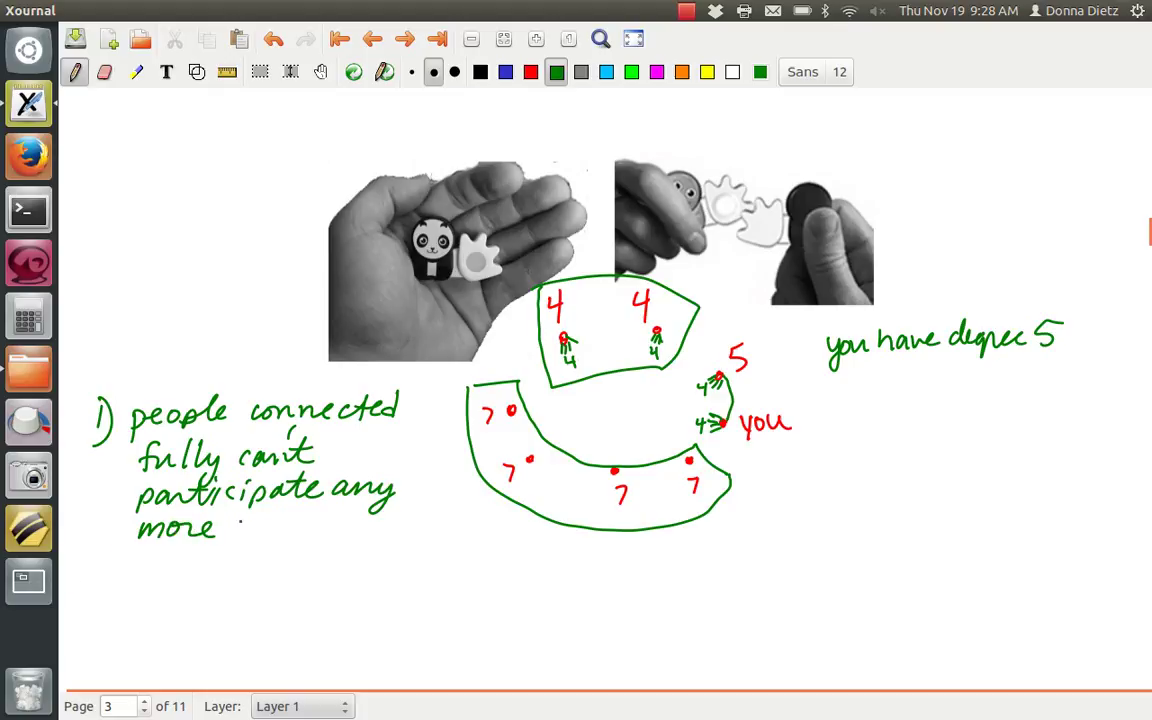
pyautogui.moveTo(242, 521); pyautogui.dragTo(238, 540)
pyautogui.moveTo(264, 528)
pyautogui.mouseDown()
pyautogui.moveTo(256, 537)
pyautogui.moveTo(286, 534)
pyautogui.moveTo(298, 546)
pyautogui.mouseUp()
pyautogui.moveTo(310, 530); pyautogui.dragTo(340, 532)
pyautogui.moveTo(338, 530); pyautogui.dragTo(396, 545)
# Write step 2: '2) The people with degree 4 also'
pyautogui.moveTo(86, 566)
pyautogui.mouseDown()
pyautogui.moveTo(110, 588)
pyautogui.moveTo(142, 585)
pyautogui.moveTo(155, 564)
pyautogui.mouseUp()
pyautogui.moveTo(160, 560)
pyautogui.mouseDown()
pyautogui.moveTo(172, 585)
pyautogui.moveTo(240, 579)
pyautogui.mouseUp()
pyautogui.moveTo(252, 570); pyautogui.dragTo(288, 582)
pyautogui.moveTo(292, 578); pyautogui.dragTo(366, 566)
pyautogui.moveTo(370, 572); pyautogui.dragTo(414, 582)
pyautogui.moveTo(136, 604); pyautogui.dragTo(148, 618)
pyautogui.moveTo(150, 612)
pyautogui.mouseDown()
pyautogui.moveTo(170, 625)
pyautogui.moveTo(220, 614)
pyautogui.mouseUp()
pyautogui.moveTo(260, 605)
pyautogui.mouseDown()
pyautogui.moveTo(252, 626)
pyautogui.moveTo(306, 620)
pyautogui.mouseUp()
pyautogui.moveTo(316, 608)
pyautogui.mouseDown()
pyautogui.moveTo(312, 621)
pyautogui.moveTo(410, 612)
pyautogui.mouseUp()
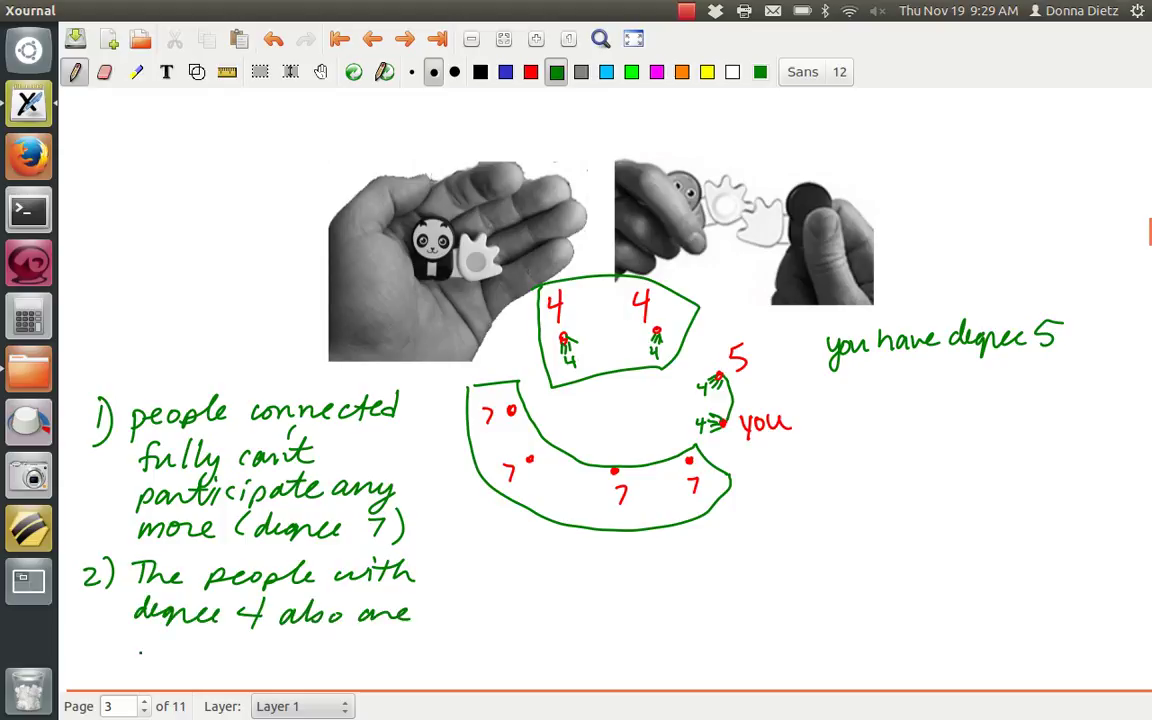
# Finish step 2 with 'out b/c theyre at their budget' and begin '3) Person'
pyautogui.moveTo(136, 642); pyautogui.dragTo(180, 658)
pyautogui.moveTo(204, 638); pyautogui.dragTo(214, 656)
pyautogui.moveTo(220, 638)
pyautogui.mouseDown()
pyautogui.moveTo(216, 656)
pyautogui.moveTo(262, 656)
pyautogui.mouseUp()
pyautogui.moveTo(257, 645); pyautogui.dragTo(300, 655)
pyautogui.moveTo(302, 645)
pyautogui.mouseDown()
pyautogui.moveTo(306, 662)
pyautogui.moveTo(326, 650)
pyautogui.mouseUp()
pyautogui.moveTo(330, 650); pyautogui.dragTo(386, 656)
pyautogui.moveTo(378, 646)
pyautogui.mouseDown()
pyautogui.moveTo(406, 656)
pyautogui.moveTo(414, 644)
pyautogui.mouseUp()
pyautogui.moveTo(414, 636)
pyautogui.mouseDown()
pyautogui.moveTo(426, 656)
pyautogui.moveTo(474, 640)
pyautogui.moveTo(526, 662)
pyautogui.moveTo(558, 651)
pyautogui.mouseUp()
pyautogui.moveTo(567, 628)
pyautogui.mouseDown()
pyautogui.moveTo(566, 652)
pyautogui.moveTo(577, 632)
pyautogui.mouseUp()
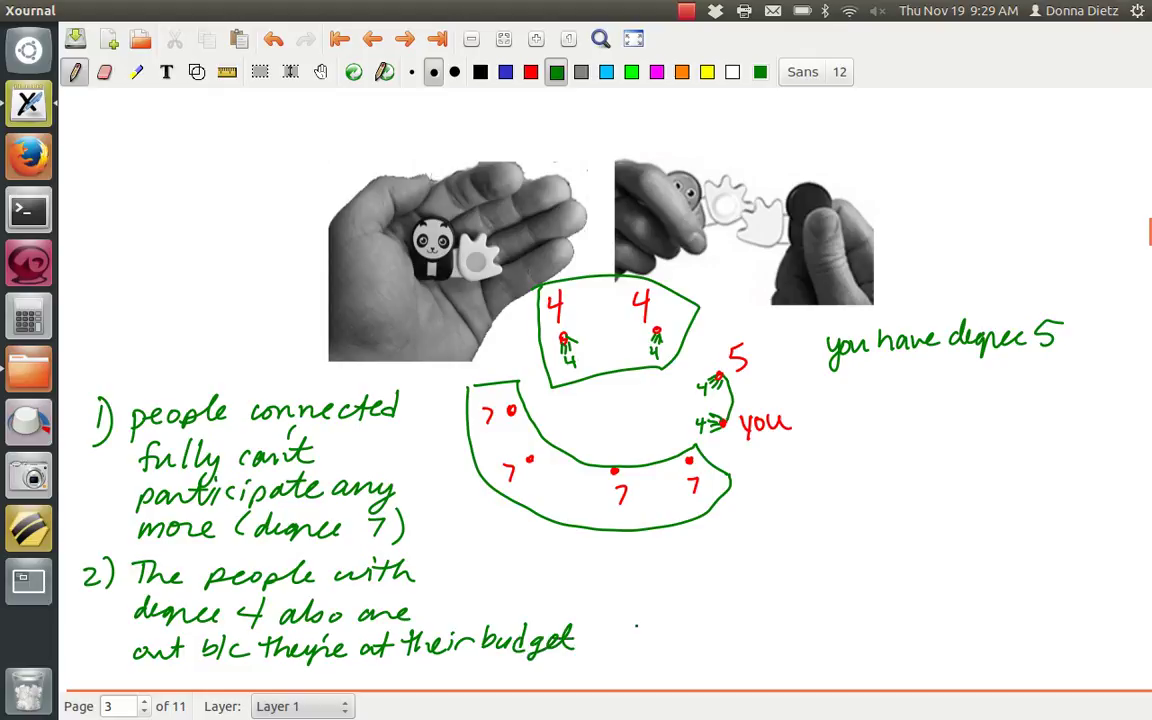
pyautogui.moveTo(800, 494)
pyautogui.mouseDown()
pyautogui.moveTo(801, 522)
pyautogui.moveTo(847, 518)
pyautogui.moveTo(850, 507)
pyautogui.mouseUp()
pyautogui.moveTo(864, 508)
pyautogui.mouseDown()
pyautogui.moveTo(890, 502)
pyautogui.moveTo(891, 514)
pyautogui.mouseUp()
# Write 'Person 4deg 5' in step 3, undoing one mistaken stroke
pyautogui.moveTo(906, 502); pyautogui.dragTo(938, 511)
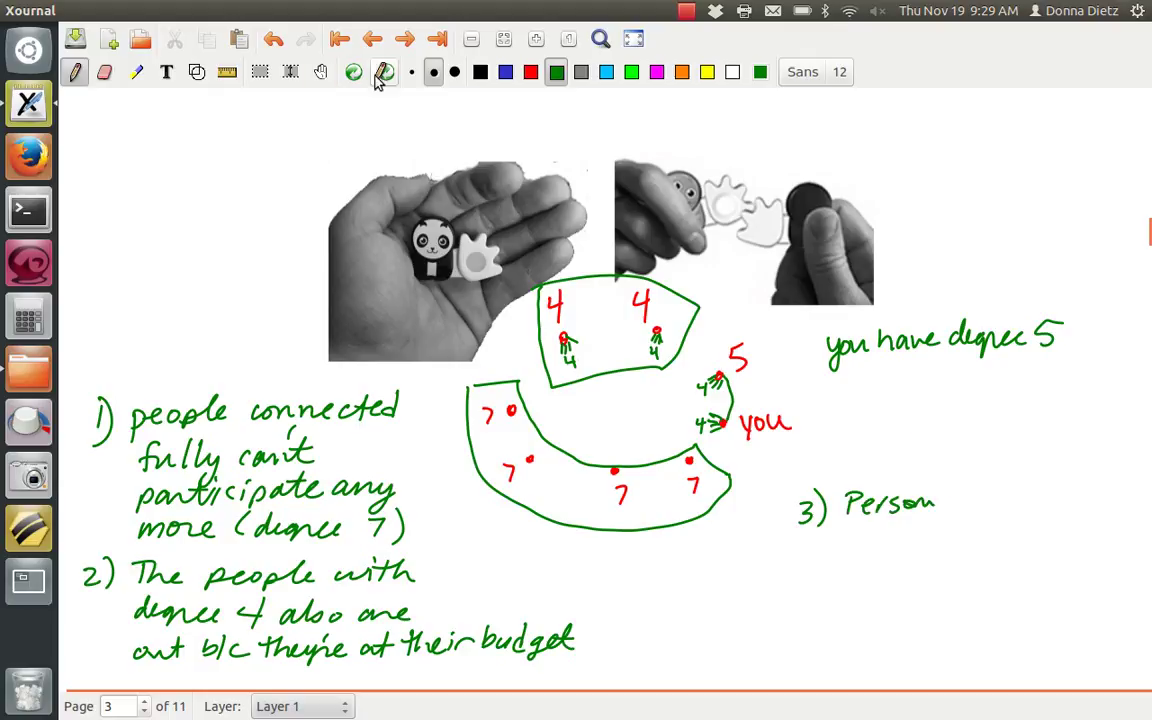
pyautogui.click(273, 39)
pyautogui.moveTo(921, 499); pyautogui.dragTo(938, 511)
pyautogui.moveTo(932, 490)
pyautogui.mouseDown()
pyautogui.moveTo(947, 502)
pyautogui.moveTo(940, 512)
pyautogui.moveTo(986, 510)
pyautogui.mouseUp()
pyautogui.moveTo(994, 500); pyautogui.dragTo(992, 530)
pyautogui.moveTo(1022, 486); pyautogui.dragTo(1020, 506)
pyautogui.moveTo(1022, 485); pyautogui.dragTo(1034, 483)
# Continue step 3 with 'needs one more. This must be you!'
pyautogui.moveTo(846, 536)
pyautogui.mouseDown()
pyautogui.moveTo(888, 545)
pyautogui.moveTo(904, 524)
pyautogui.moveTo(913, 546)
pyautogui.moveTo(1065, 536)
pyautogui.moveTo(846, 573)
pyautogui.moveTo(858, 557)
pyautogui.mouseUp()
pyautogui.click(1078, 537)
pyautogui.moveTo(859, 555); pyautogui.dragTo(878, 575)
pyautogui.moveTo(891, 562)
pyautogui.mouseDown()
pyautogui.moveTo(886, 576)
pyautogui.moveTo(1030, 573)
pyautogui.mouseUp()
pyautogui.moveTo(1050, 558); pyautogui.dragTo(1064, 567)
pyautogui.moveTo(1061, 560)
pyautogui.mouseDown()
pyautogui.moveTo(1062, 578)
pyautogui.moveTo(1046, 588)
pyautogui.mouseUp()
pyautogui.moveTo(1076, 563)
pyautogui.mouseDown()
pyautogui.moveTo(1095, 572)
pyautogui.moveTo(1114, 559)
pyautogui.mouseUp()
pyautogui.click(1105, 568)
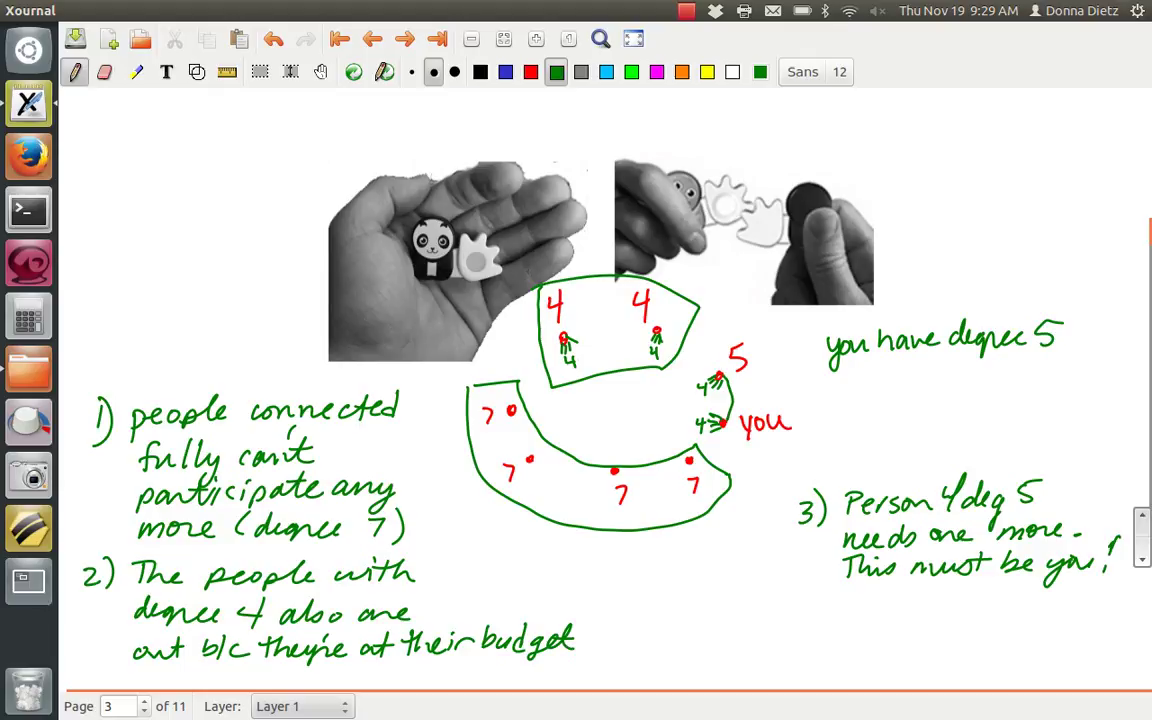
# Write step 4: '4) you have degree 5 also.'
pyautogui.moveTo(790, 602); pyautogui.dragTo(797, 619)
pyautogui.moveTo(796, 605); pyautogui.dragTo(794, 630)
pyautogui.moveTo(800, 602)
pyautogui.mouseDown()
pyautogui.moveTo(803, 631)
pyautogui.moveTo(843, 608)
pyautogui.moveTo(832, 640)
pyautogui.mouseUp()
pyautogui.moveTo(853, 612)
pyautogui.mouseDown()
pyautogui.moveTo(925, 619)
pyautogui.moveTo(990, 590)
pyautogui.moveTo(1016, 626)
pyautogui.moveTo(1037, 604)
pyautogui.mouseUp()
pyautogui.click(865, 637)
pyautogui.moveTo(1048, 606); pyautogui.dragTo(1054, 612)
pyautogui.moveTo(868, 628)
pyautogui.mouseDown()
pyautogui.moveTo(853, 654)
pyautogui.moveTo(908, 651)
pyautogui.mouseUp()
pyautogui.click(937, 649)
pyautogui.moveTo(924, 638)
pyautogui.mouseDown()
pyautogui.moveTo(915, 652)
pyautogui.moveTo(942, 642)
pyautogui.mouseUp()
pyautogui.click(957, 650)
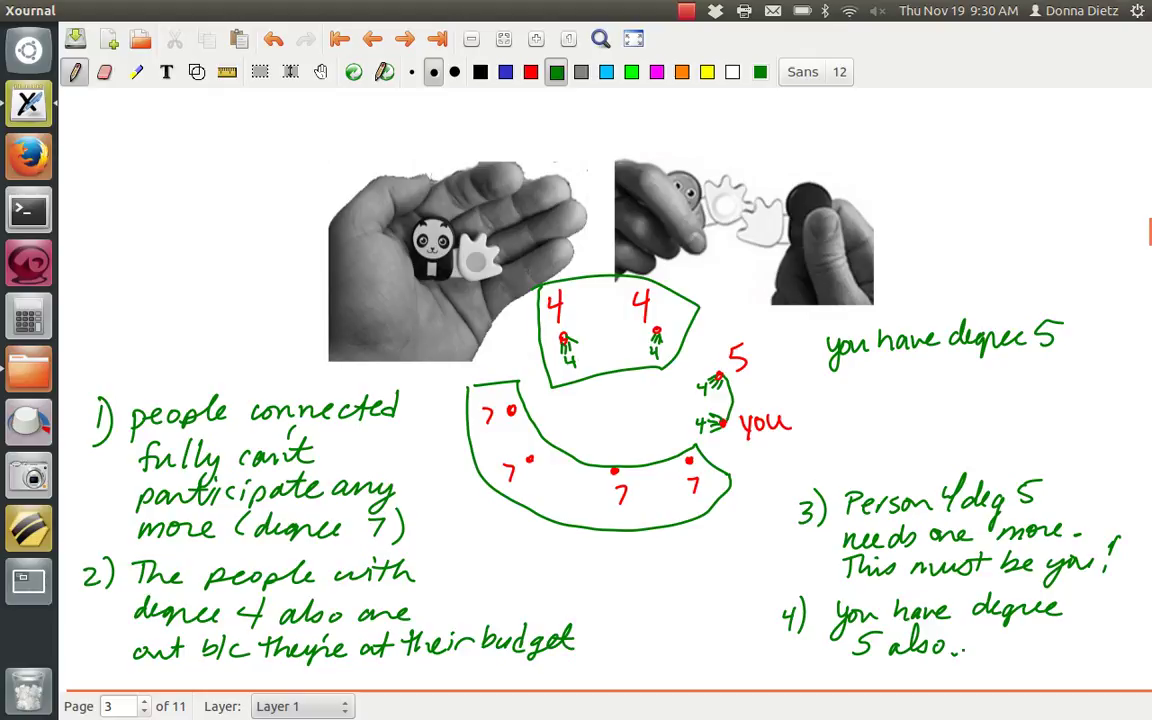
# Go to page 11, the second example with dots 5, 5, 3, 6, 6, 6 and 'you'
pyautogui.click(616, 10)
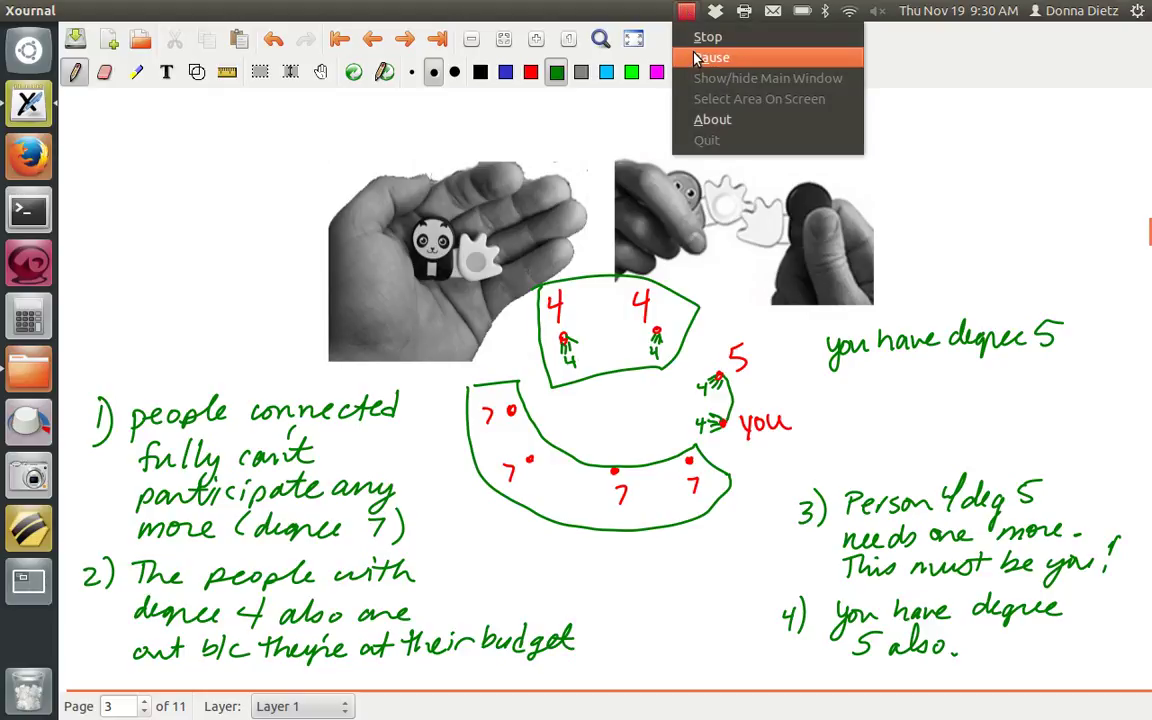
pyautogui.click(626, 52)
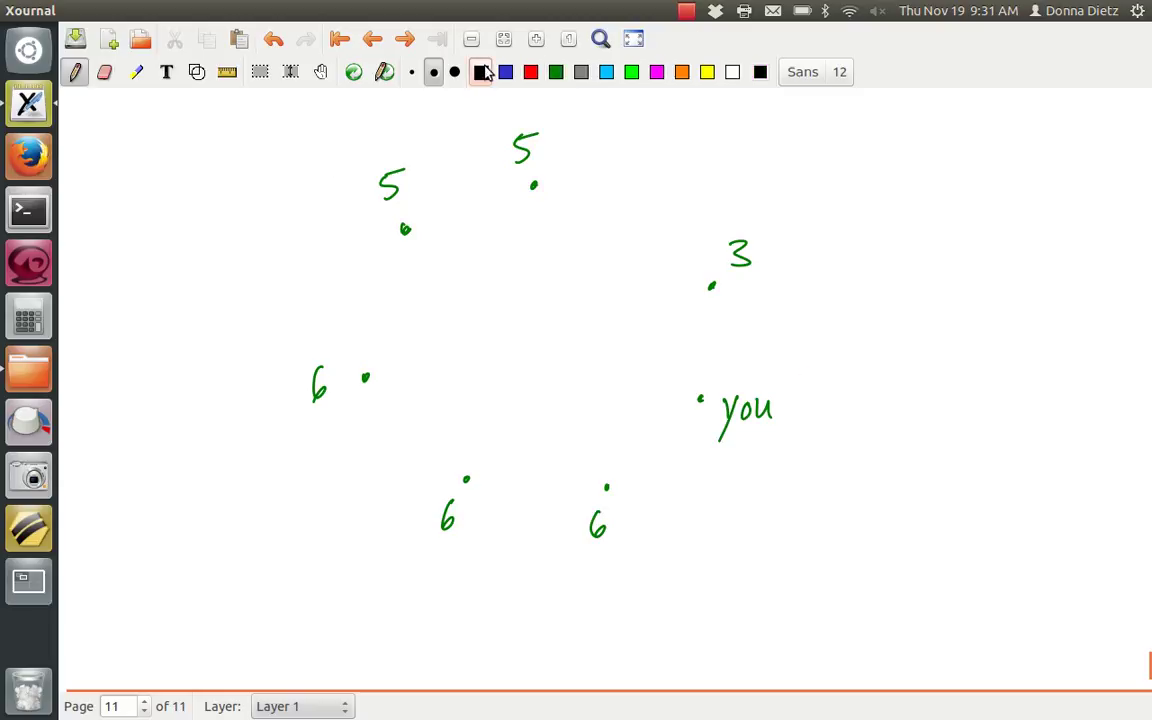
# In black, band the three degree-6 dots and add edge ticks at the 5s, 3 and you
pyautogui.click(481, 72)
pyautogui.moveTo(287, 352)
pyautogui.mouseDown()
pyautogui.moveTo(355, 309)
pyautogui.moveTo(470, 421)
pyautogui.moveTo(631, 482)
pyautogui.moveTo(631, 548)
pyautogui.mouseUp()
pyautogui.moveTo(281, 360)
pyautogui.mouseDown()
pyautogui.moveTo(352, 482)
pyautogui.moveTo(532, 572)
pyautogui.moveTo(632, 548)
pyautogui.mouseUp()
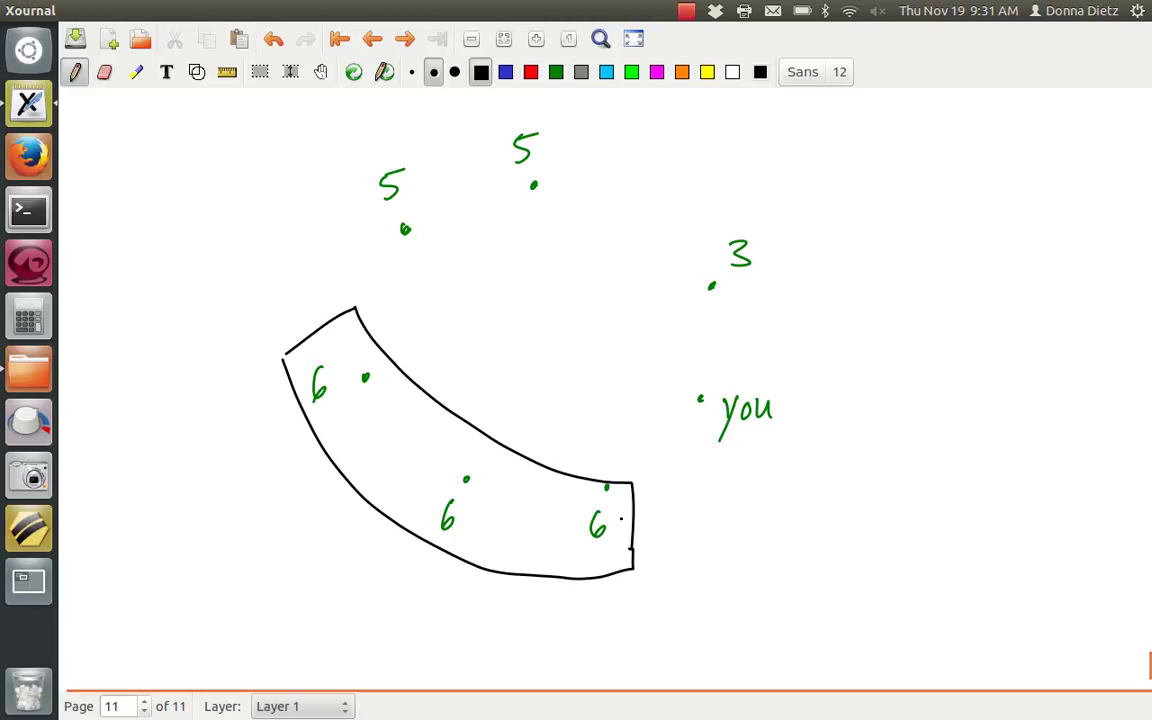
pyautogui.moveTo(405, 227); pyautogui.dragTo(404, 248)
pyautogui.moveTo(533, 188); pyautogui.dragTo(523, 203)
pyautogui.moveTo(710, 286)
pyautogui.mouseDown()
pyautogui.moveTo(689, 292)
pyautogui.moveTo(701, 306)
pyautogui.mouseUp()
pyautogui.moveTo(699, 396)
pyautogui.mouseDown()
pyautogui.moveTo(686, 386)
pyautogui.moveTo(708, 397)
pyautogui.mouseUp()
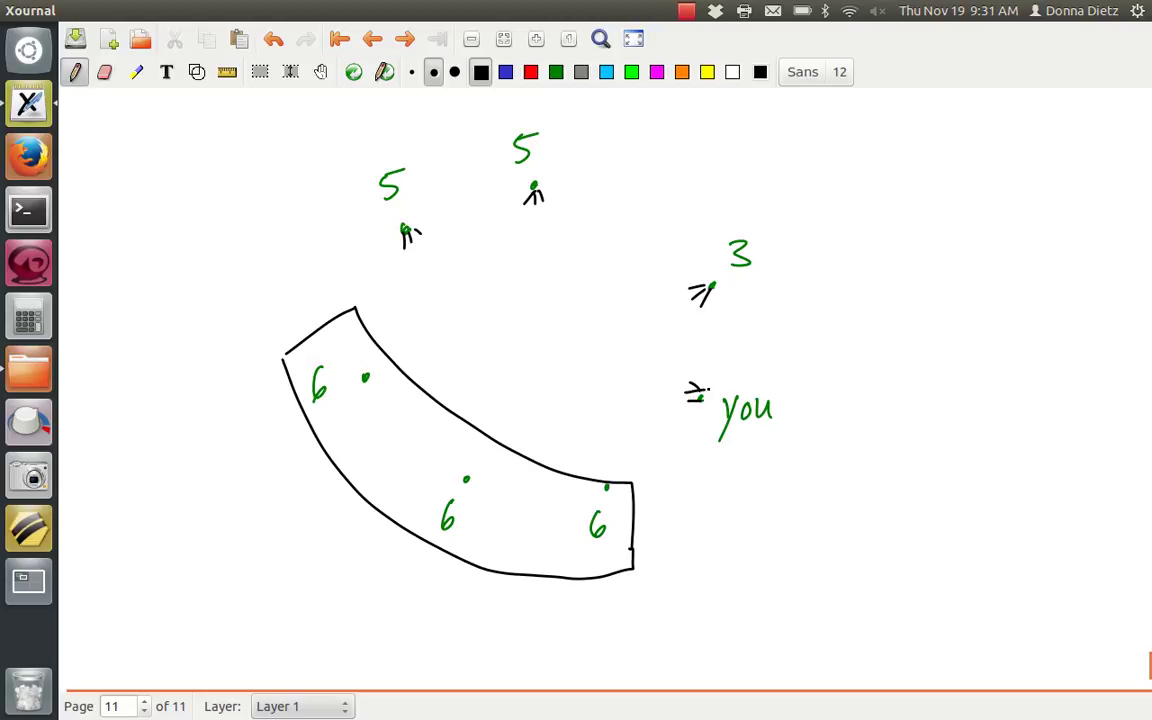
# Write '① Those guys are full' beside the band
pyautogui.moveTo(302, 494); pyautogui.dragTo(309, 526)
pyautogui.moveTo(312, 487); pyautogui.dragTo(314, 488)
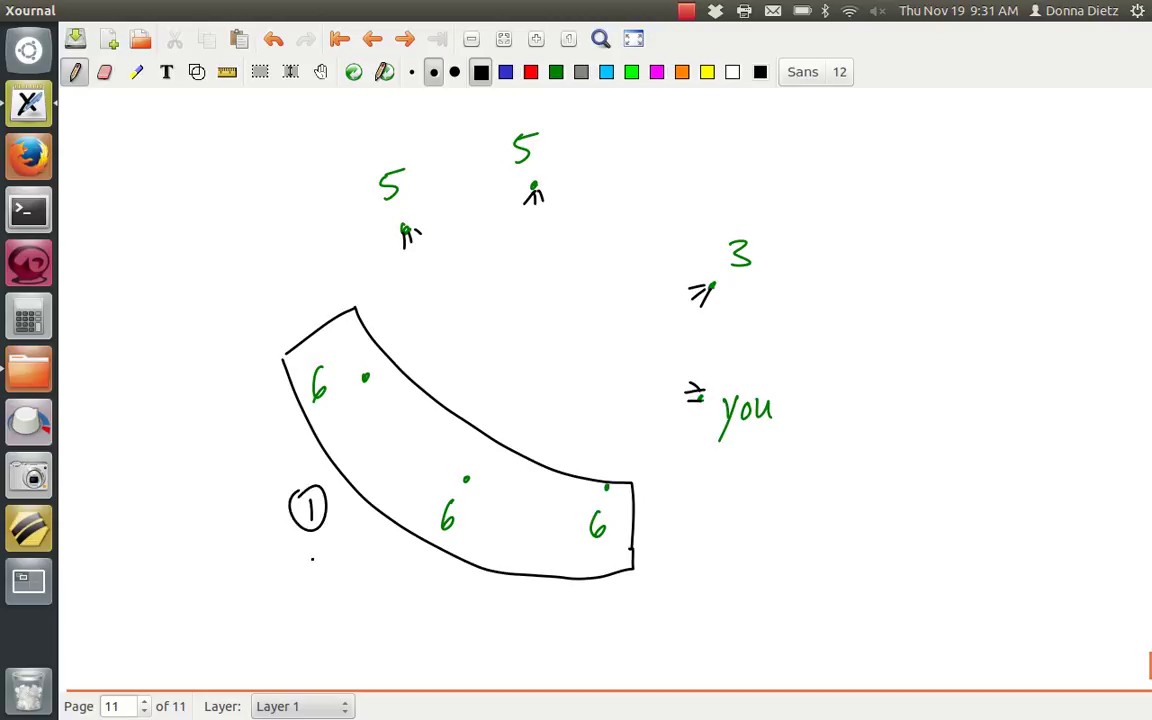
pyautogui.moveTo(305, 547)
pyautogui.mouseDown()
pyautogui.moveTo(304, 571)
pyautogui.moveTo(341, 562)
pyautogui.moveTo(356, 539)
pyautogui.mouseUp()
pyautogui.moveTo(331, 580)
pyautogui.mouseDown()
pyautogui.moveTo(324, 607)
pyautogui.moveTo(362, 590)
pyautogui.moveTo(372, 622)
pyautogui.moveTo(385, 612)
pyautogui.moveTo(392, 645)
pyautogui.moveTo(447, 612)
pyautogui.mouseUp()
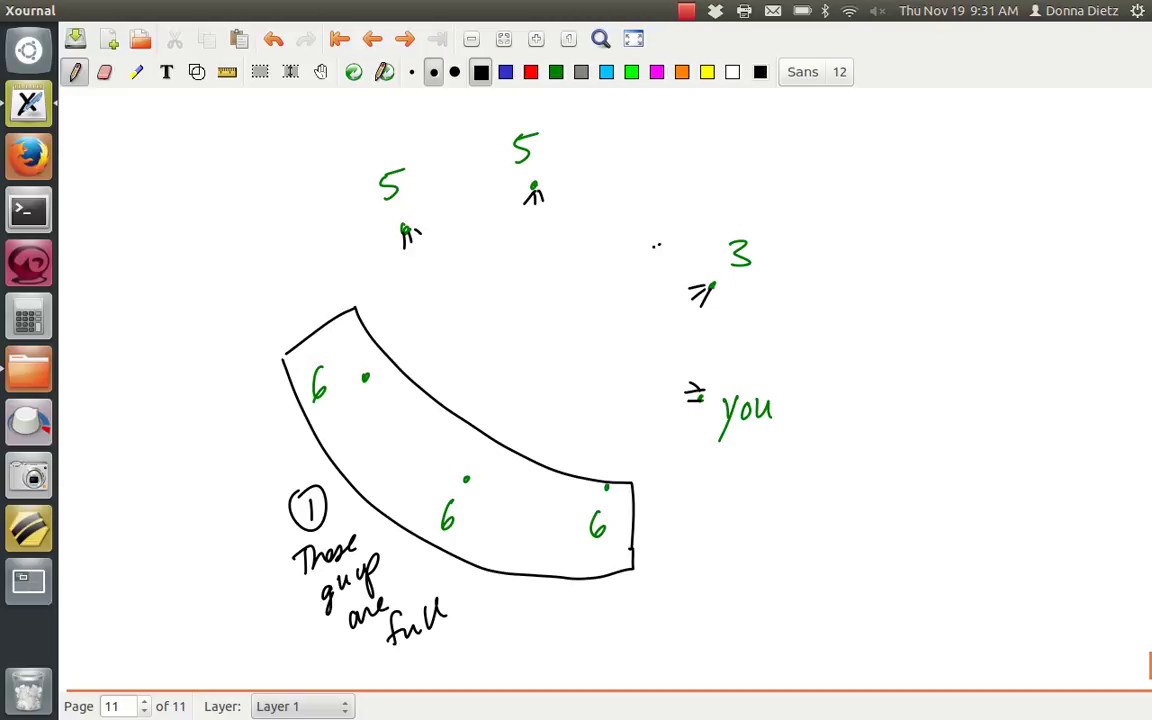
# Box the 3 dot and label it with a circled ②
pyautogui.moveTo(655, 243)
pyautogui.mouseDown()
pyautogui.moveTo(770, 262)
pyautogui.moveTo(773, 292)
pyautogui.mouseUp()
pyautogui.moveTo(641, 242)
pyautogui.mouseDown()
pyautogui.moveTo(672, 328)
pyautogui.moveTo(785, 300)
pyautogui.mouseUp()
pyautogui.moveTo(785, 283); pyautogui.dragTo(786, 298)
pyautogui.click(806, 228)
pyautogui.moveTo(785, 215)
pyautogui.mouseDown()
pyautogui.moveTo(806, 232)
pyautogui.moveTo(796, 207)
pyautogui.moveTo(845, 198)
pyautogui.moveTo(856, 215)
pyautogui.moveTo(889, 226)
pyautogui.moveTo(908, 212)
pyautogui.moveTo(920, 228)
pyautogui.mouseUp()
# Finish 'This guy now full', then draw a green triangle joining both 5s and you, labelled 5
pyautogui.moveTo(829, 260); pyautogui.dragTo(955, 226)
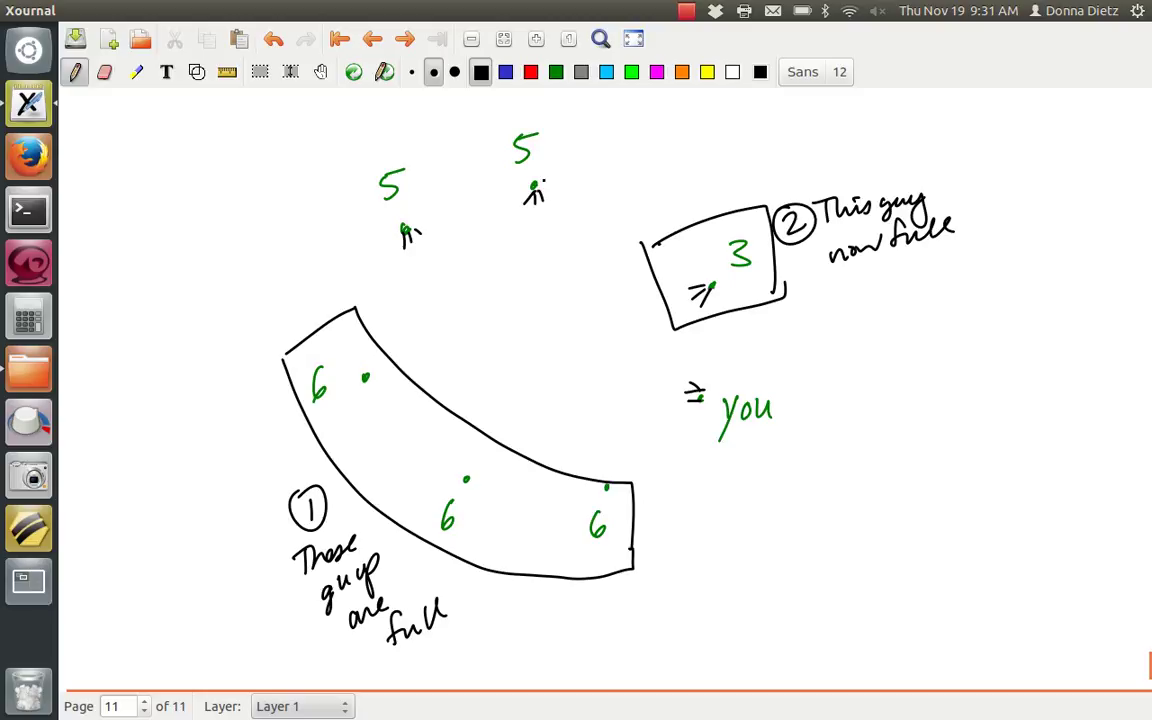
pyautogui.click(556, 72)
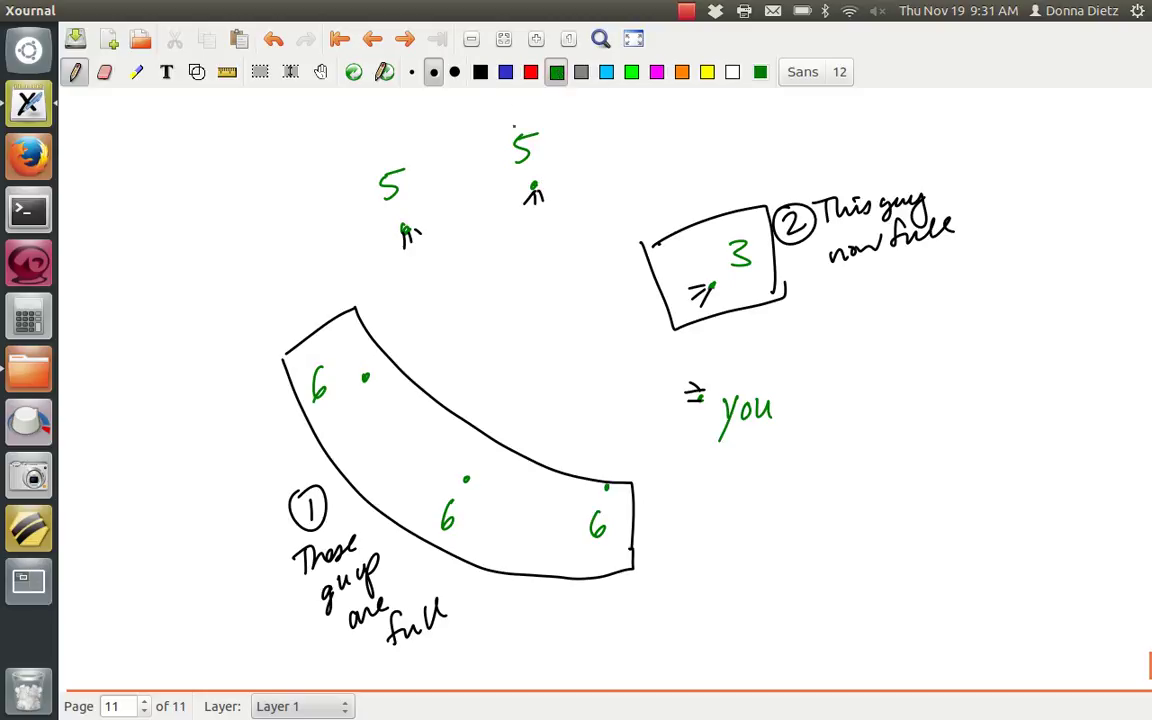
pyautogui.moveTo(405, 228)
pyautogui.mouseDown()
pyautogui.moveTo(534, 188)
pyautogui.moveTo(570, 270)
pyautogui.moveTo(698, 390)
pyautogui.moveTo(615, 357)
pyautogui.moveTo(405, 228)
pyautogui.mouseUp()
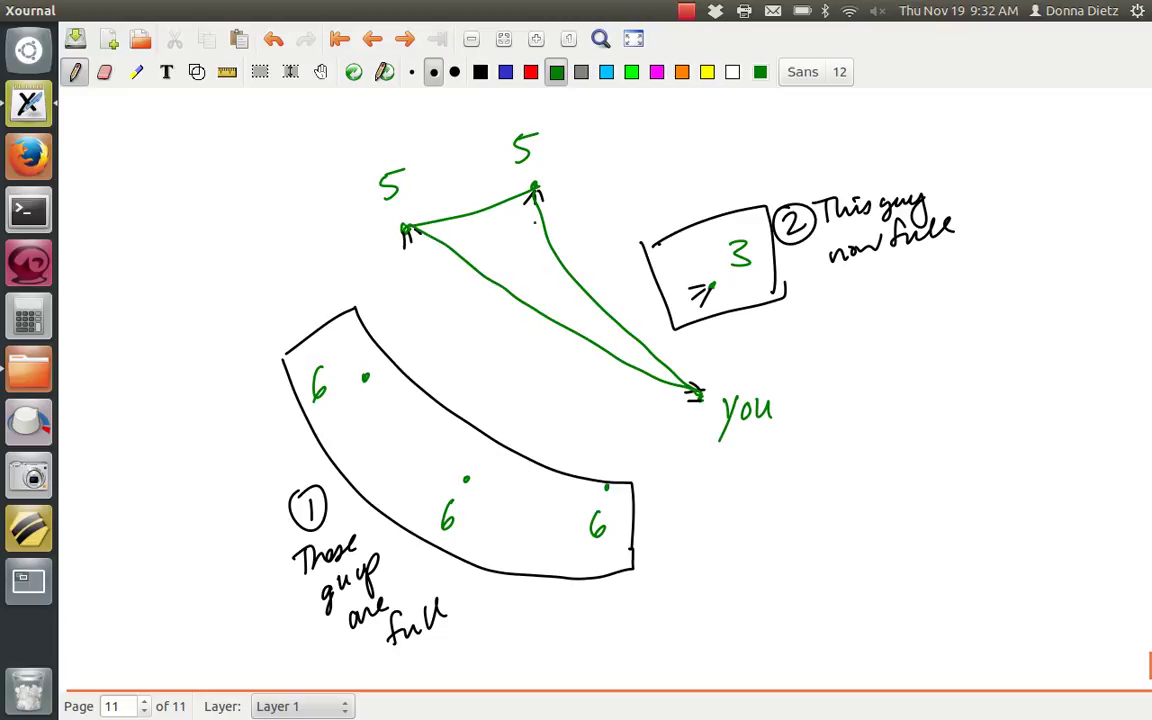
pyautogui.moveTo(744, 437); pyautogui.dragTo(745, 462)
pyautogui.moveTo(745, 437); pyautogui.dragTo(758, 436)
# Start note '③ Need Δ between you & the' in green
pyautogui.moveTo(866, 353)
pyautogui.mouseDown()
pyautogui.moveTo(876, 364)
pyautogui.moveTo(868, 386)
pyautogui.moveTo(860, 350)
pyautogui.mouseUp()
pyautogui.moveTo(896, 382)
pyautogui.mouseDown()
pyautogui.moveTo(900, 362)
pyautogui.moveTo(940, 380)
pyautogui.moveTo(1008, 377)
pyautogui.moveTo(978, 378)
pyautogui.mouseUp()
pyautogui.moveTo(903, 405)
pyautogui.mouseDown()
pyautogui.moveTo(908, 428)
pyautogui.moveTo(936, 430)
pyautogui.mouseUp()
pyautogui.moveTo(928, 418)
pyautogui.mouseDown()
pyautogui.moveTo(1010, 420)
pyautogui.moveTo(1032, 436)
pyautogui.moveTo(1068, 410)
pyautogui.moveTo(1078, 426)
pyautogui.mouseUp()
pyautogui.moveTo(908, 458); pyautogui.dragTo(922, 478)
pyautogui.moveTo(912, 458)
pyautogui.mouseDown()
pyautogui.moveTo(932, 456)
pyautogui.moveTo(954, 476)
pyautogui.moveTo(1032, 462)
pyautogui.mouseUp()
# Complete note ③ with 'the degree 5 guys!'
pyautogui.click(960, 474)
pyautogui.click(996, 462)
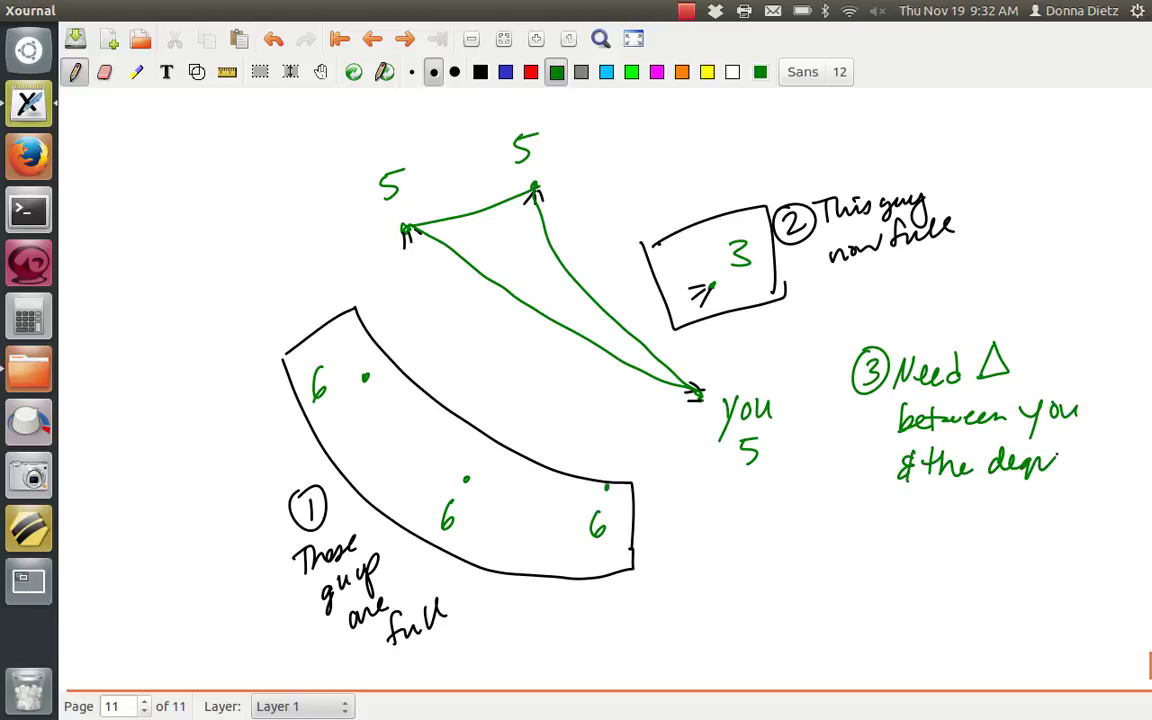
pyautogui.moveTo(1052, 462); pyautogui.dragTo(1080, 466)
pyautogui.moveTo(1085, 443); pyautogui.dragTo(1096, 442)
pyautogui.moveTo(912, 510)
pyautogui.mouseDown()
pyautogui.moveTo(904, 546)
pyautogui.moveTo(940, 522)
pyautogui.moveTo(944, 545)
pyautogui.moveTo(964, 530)
pyautogui.mouseUp()
pyautogui.moveTo(981, 492); pyautogui.dragTo(979, 510)
pyautogui.click(979, 517)
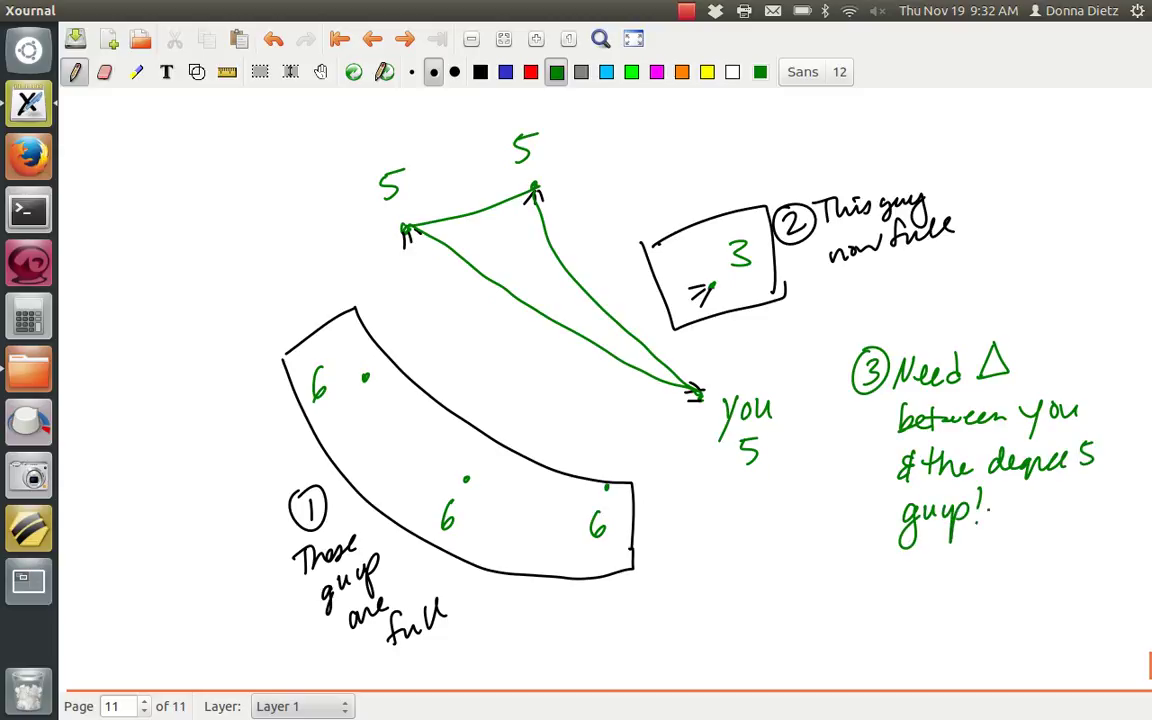
# Write '④ You have degree 5.' below note ③
pyautogui.moveTo(822, 588)
pyautogui.mouseDown()
pyautogui.moveTo(836, 606)
pyautogui.moveTo(830, 622)
pyautogui.moveTo(818, 580)
pyautogui.moveTo(882, 604)
pyautogui.mouseUp()
pyautogui.moveTo(878, 586)
pyautogui.mouseDown()
pyautogui.moveTo(876, 626)
pyautogui.moveTo(884, 600)
pyautogui.moveTo(941, 600)
pyautogui.mouseUp()
pyautogui.moveTo(943, 594)
pyautogui.mouseDown()
pyautogui.moveTo(977, 598)
pyautogui.moveTo(996, 580)
pyautogui.moveTo(1018, 608)
pyautogui.mouseUp()
pyautogui.moveTo(1034, 597)
pyautogui.mouseDown()
pyautogui.moveTo(1076, 596)
pyautogui.moveTo(1097, 565)
pyautogui.mouseUp()
pyautogui.click(1101, 594)
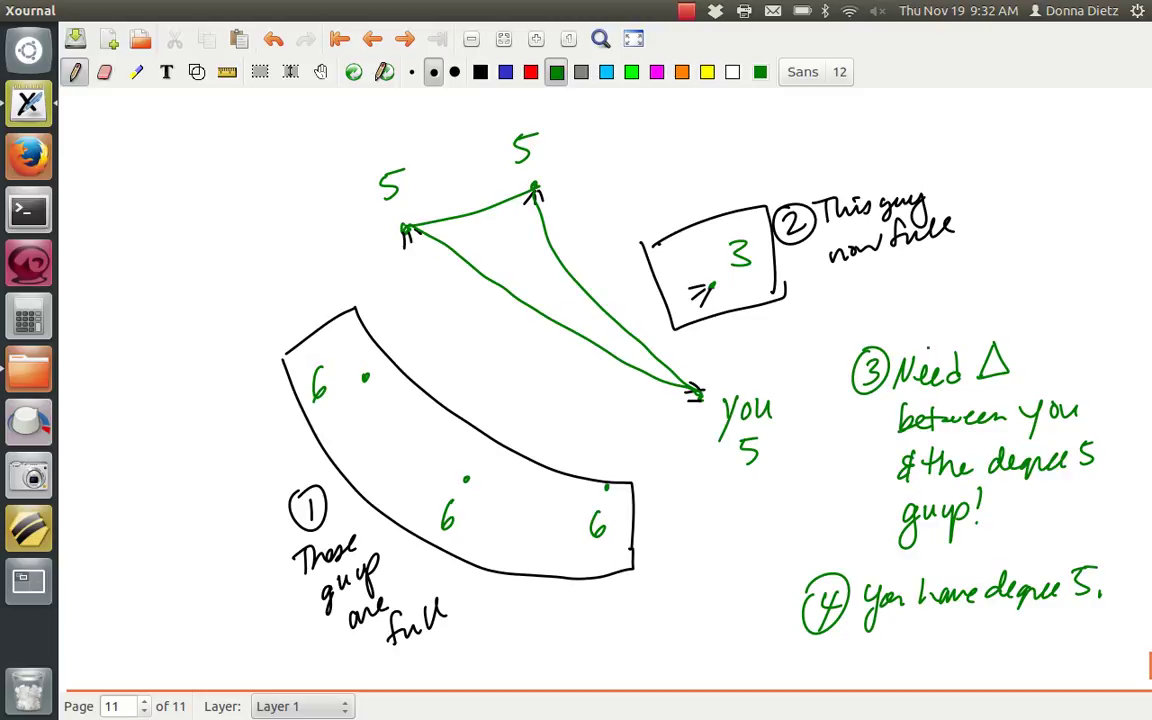
pyautogui.click(372, 40)
pyautogui.click(372, 40)
pyautogui.click(372, 40)
pyautogui.click(372, 40)
pyautogui.click(372, 40)
pyautogui.click(372, 40)
pyautogui.click(372, 40)
pyautogui.click(372, 40)
pyautogui.click(404, 40)
pyautogui.click(404, 40)
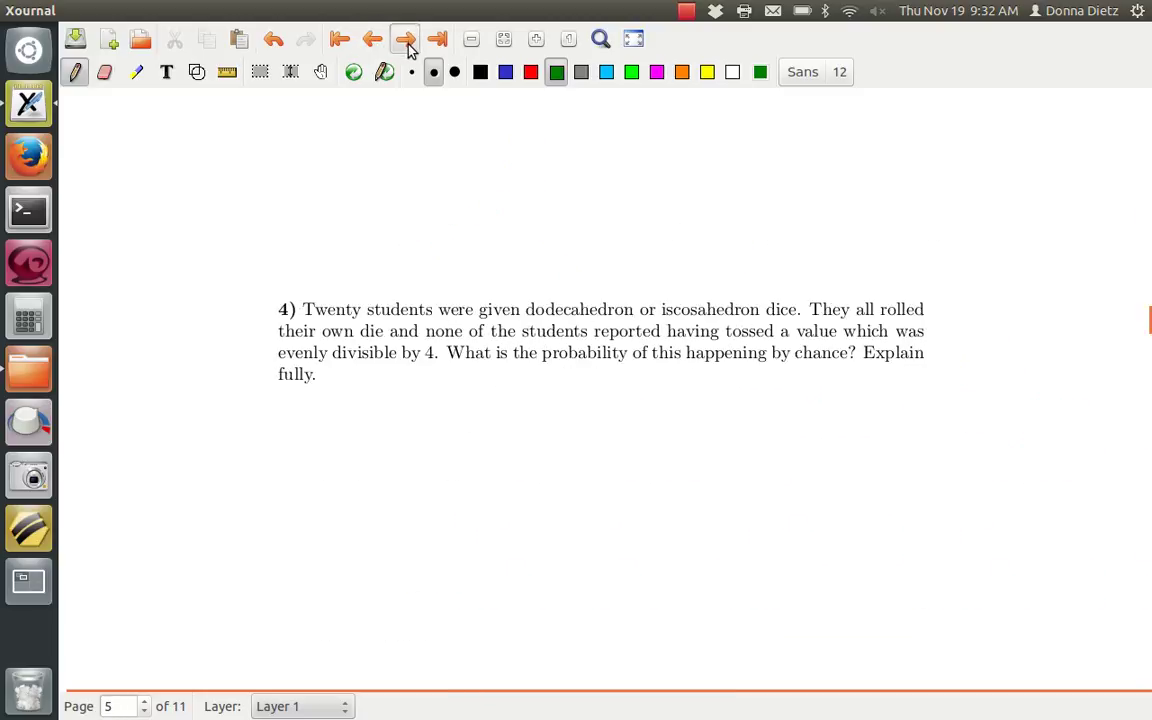
pyautogui.click(404, 40)
pyautogui.click(404, 40)
pyautogui.click(404, 40)
pyautogui.click(404, 40)
pyautogui.click(404, 40)
pyautogui.click(404, 40)
pyautogui.scroll(-5, 1138, 392)
pyautogui.scroll(3, 1140, 398)
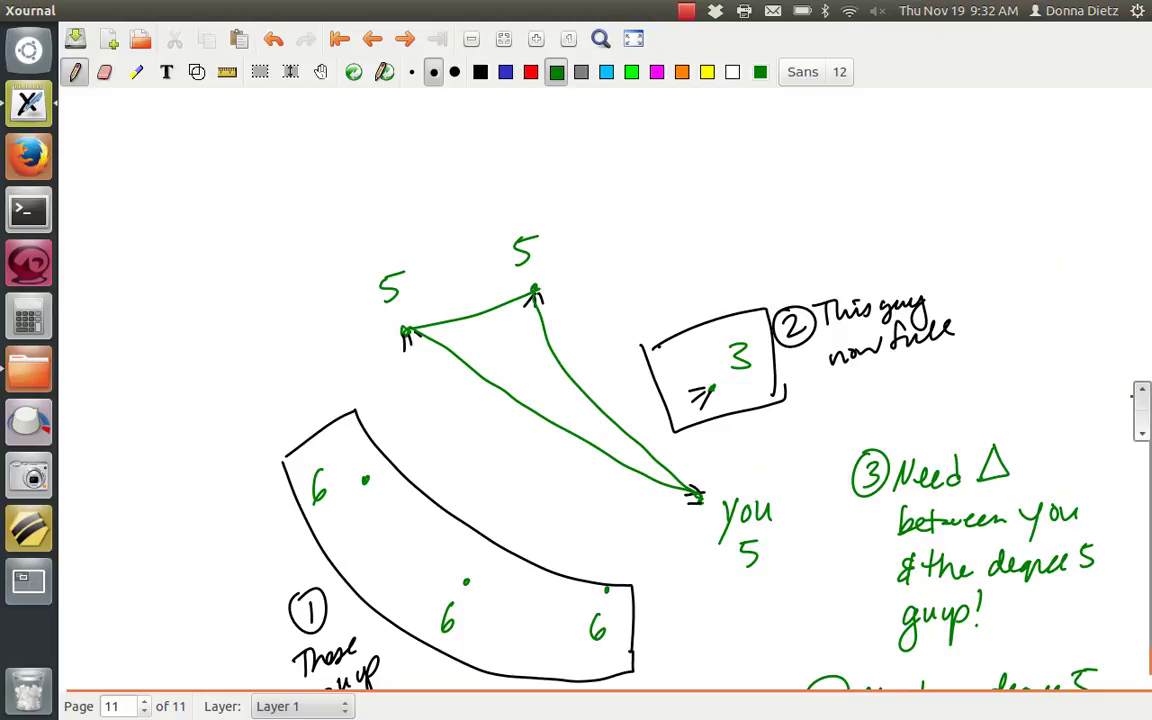
pyautogui.scroll(-5, 1140, 398)
pyautogui.scroll(4, 1145, 410)
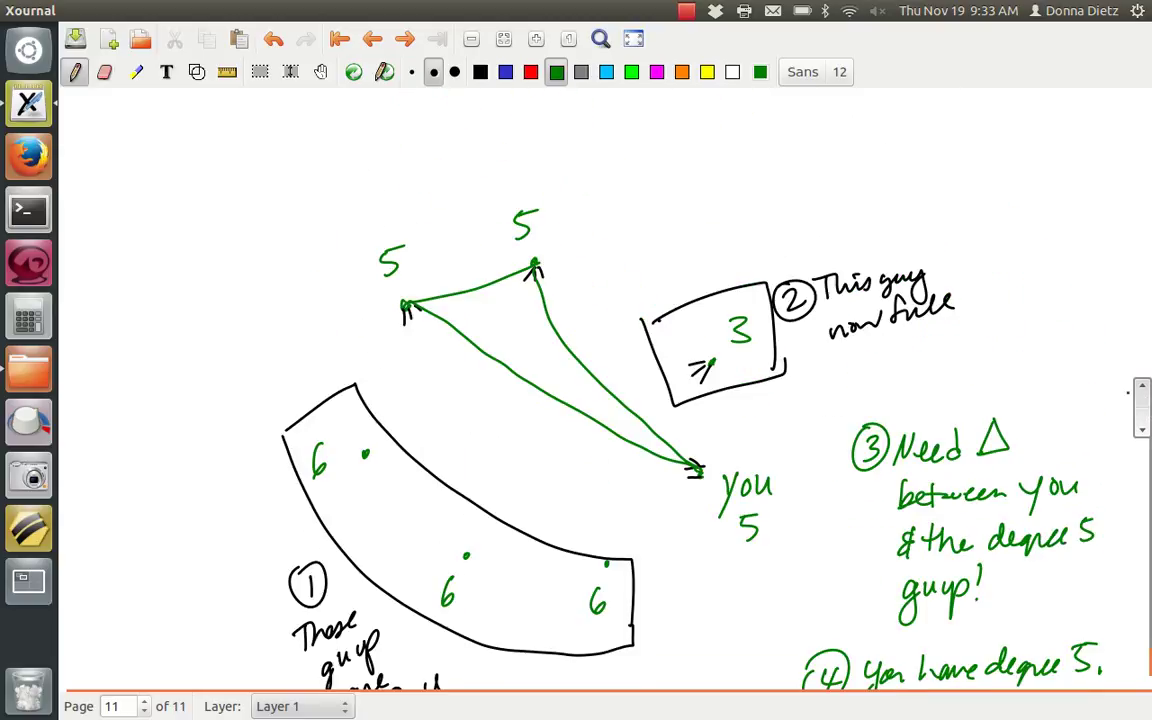
pyautogui.click(683, 15)
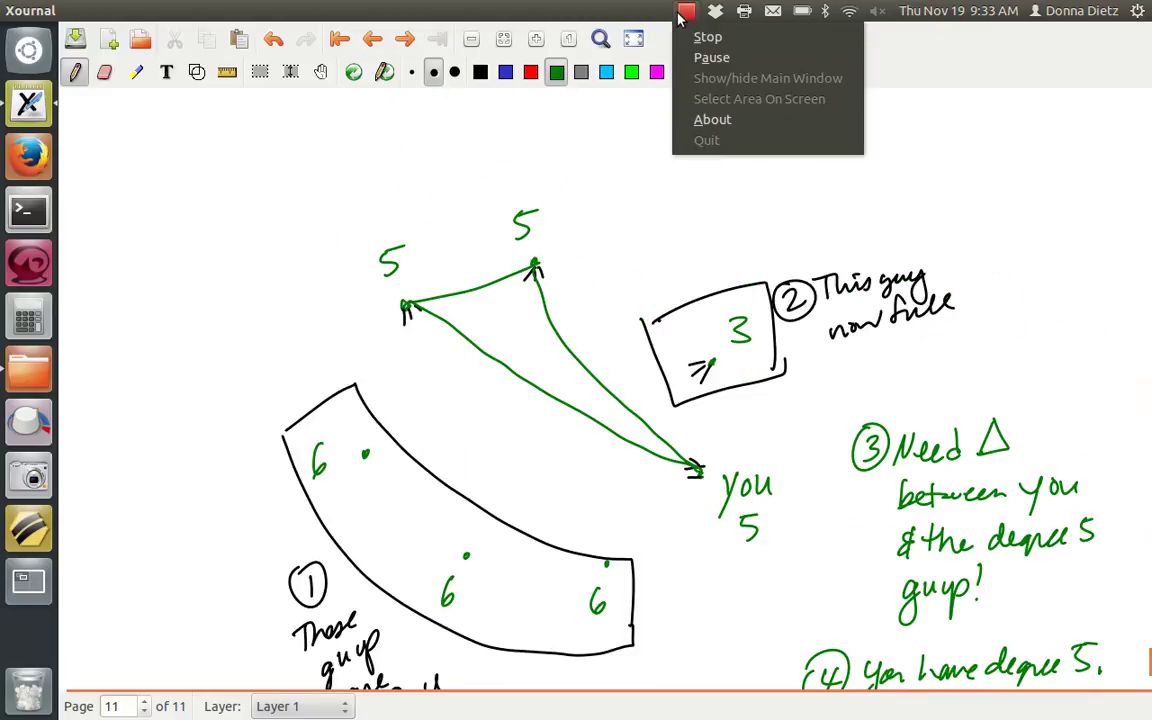